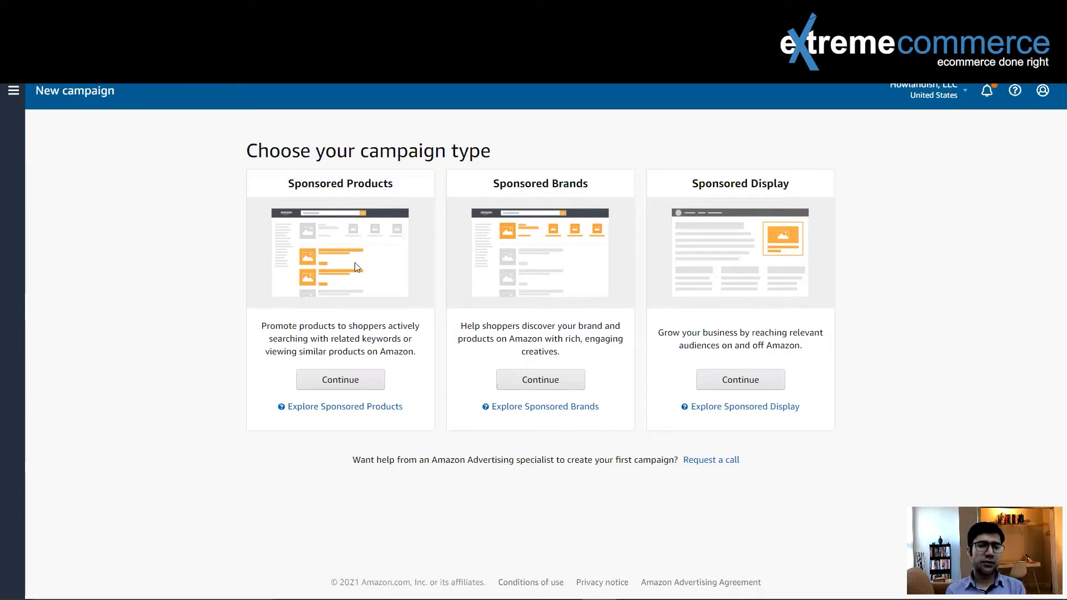
# - Start a new Sponsored Products campaign and leave it without an end date
pyautogui.click(340, 383)
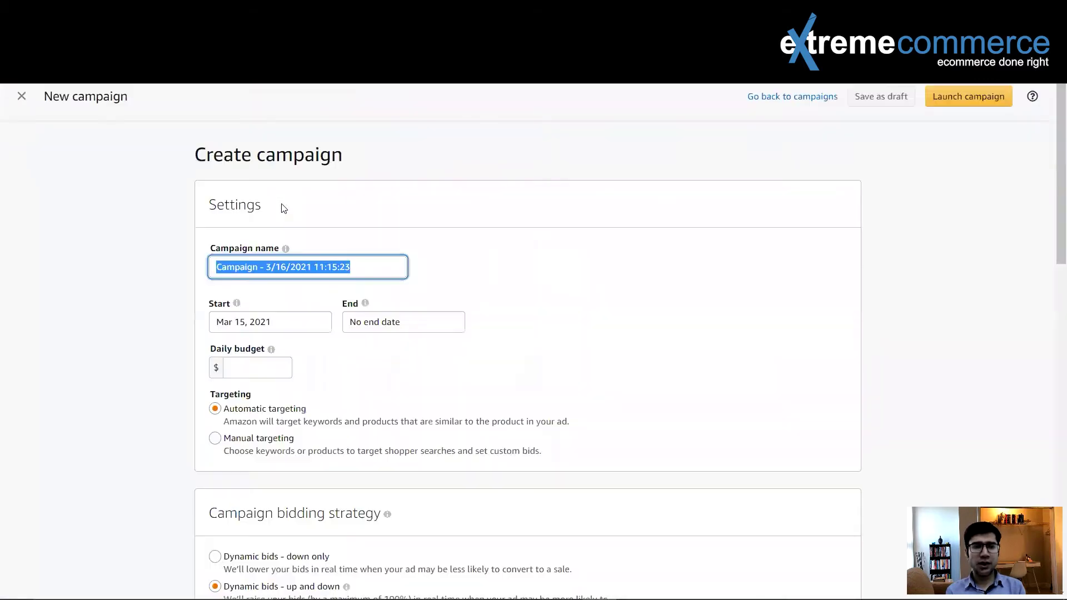
pyautogui.scroll(-1, 450, 240)
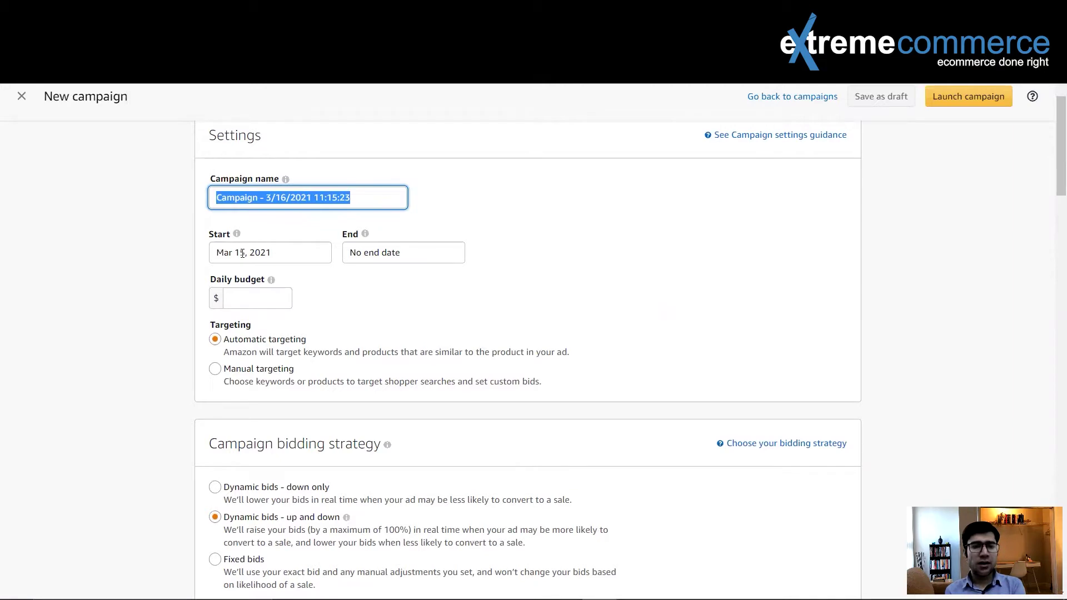
pyautogui.click(367, 253)
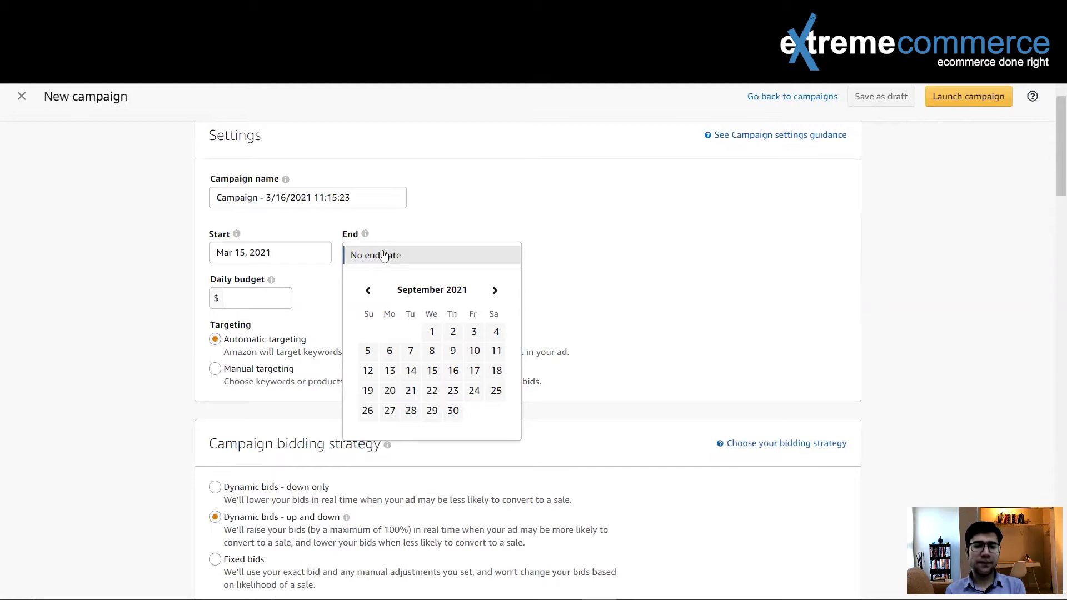
pyautogui.click(457, 225)
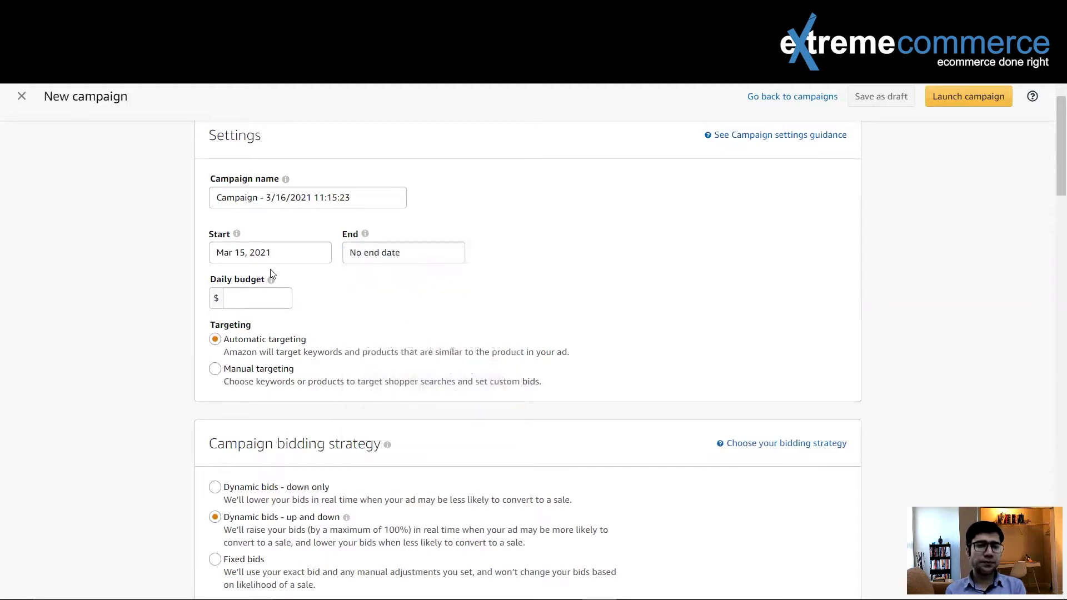
# - Set the campaign's daily budget to $50
pyautogui.click(240, 294)
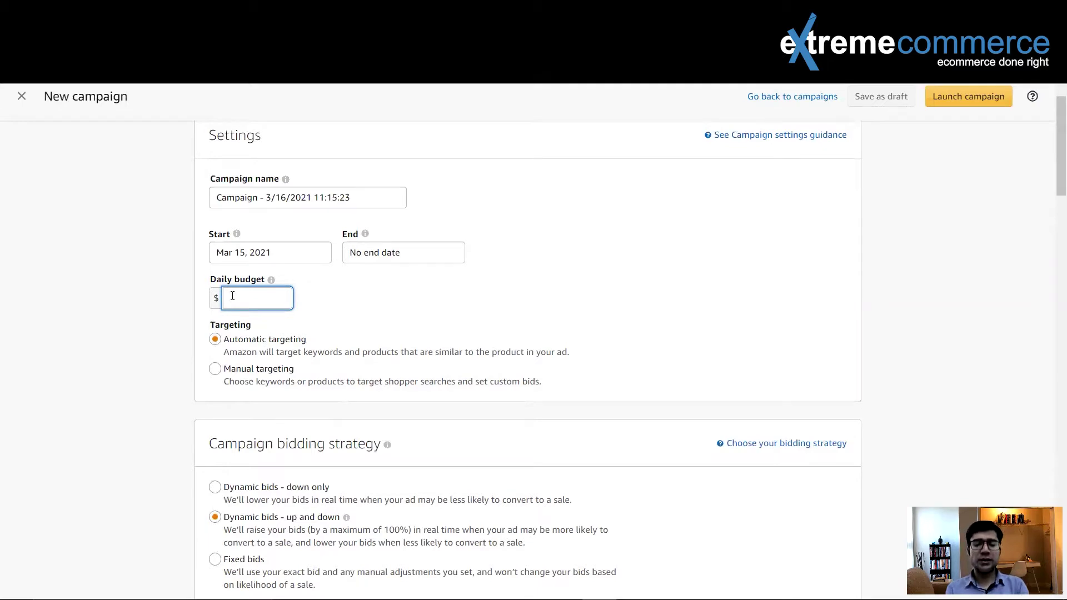
pyautogui.write('10')
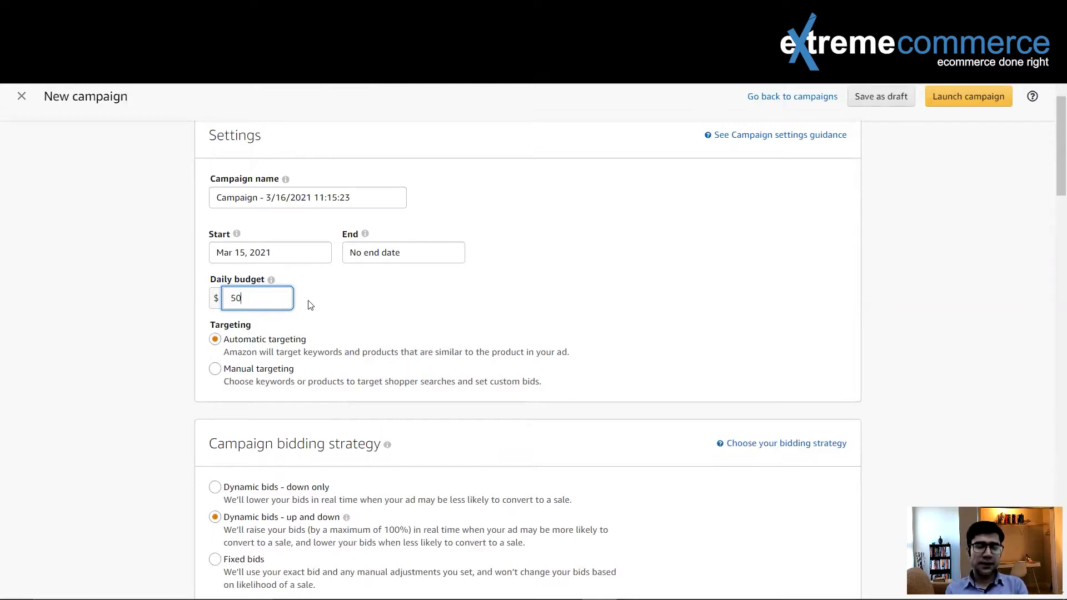
pyautogui.click(382, 303)
# - Try manual targeting, then restore automatic targeting with the "Dynamic bids - up and down" bidding strategy
pyautogui.scroll(-1, 366, 318)
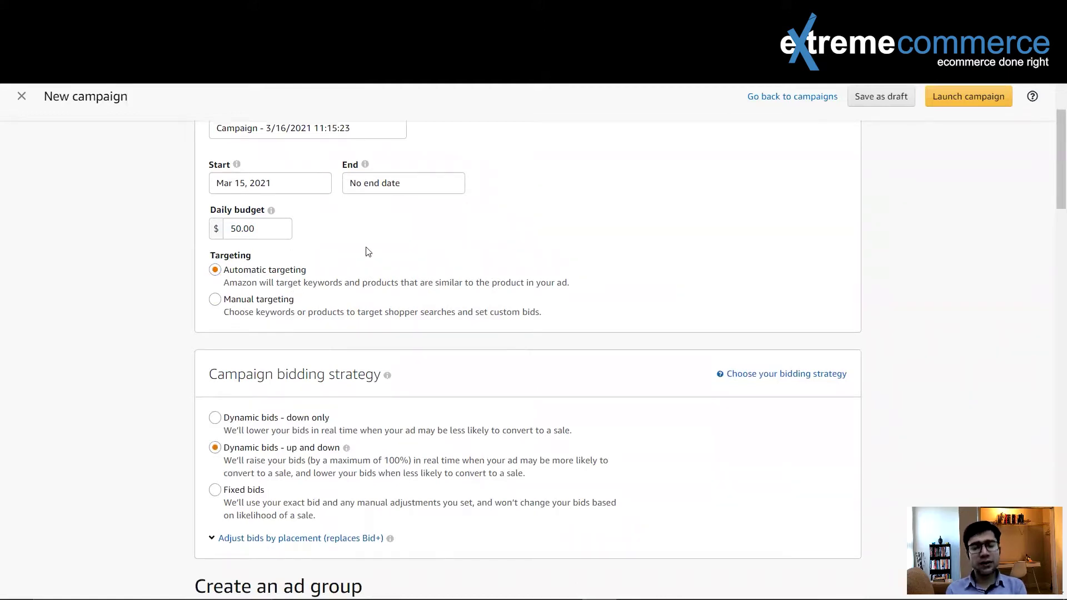
pyautogui.click(302, 271)
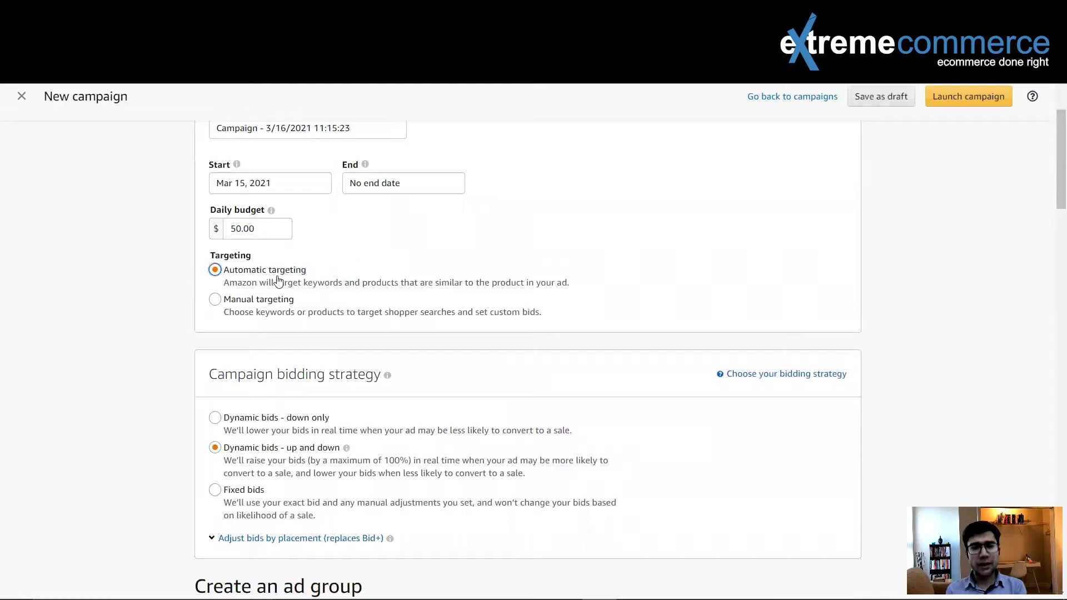
pyautogui.click(249, 309)
pyautogui.click(247, 282)
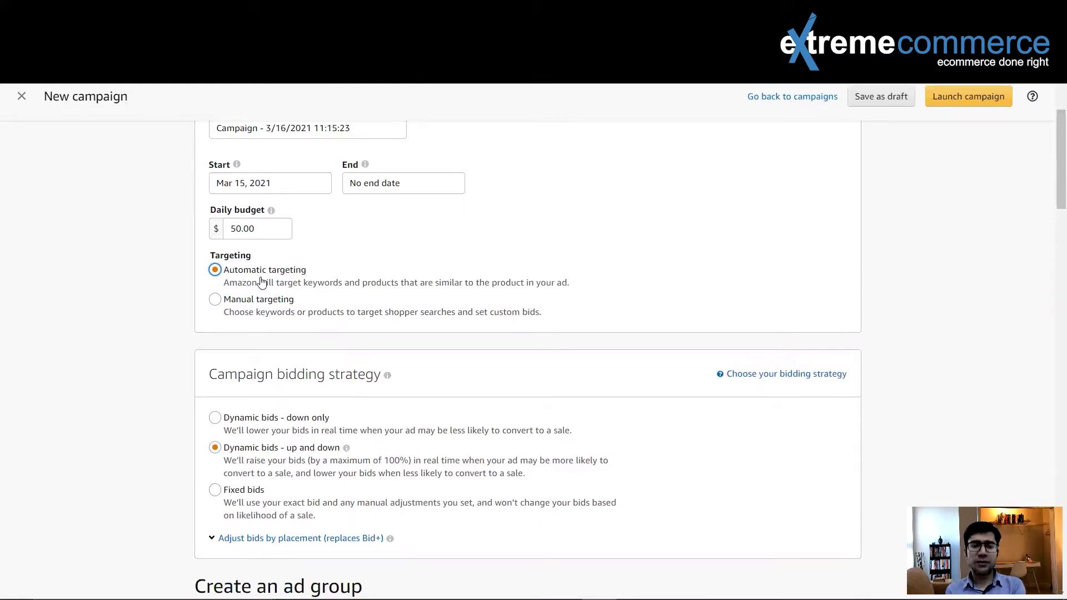
pyautogui.click(215, 300)
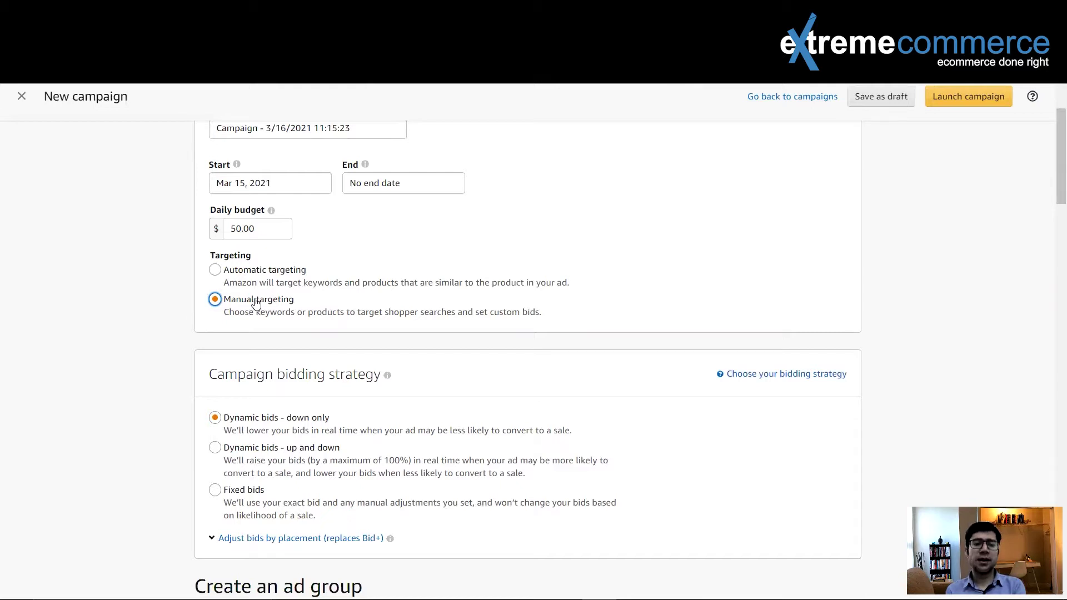
pyautogui.click(220, 272)
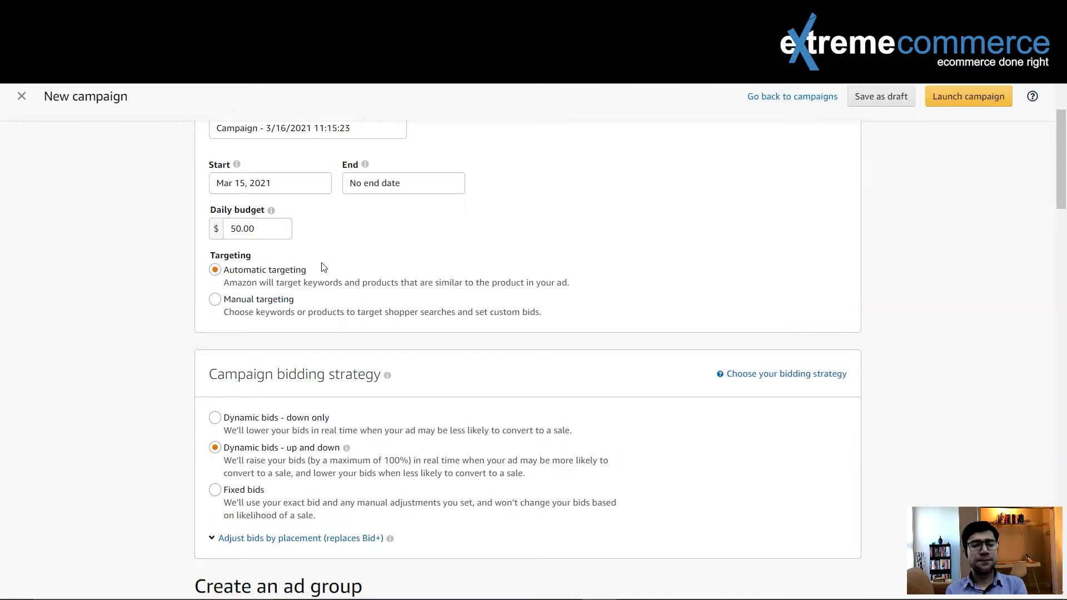
pyautogui.scroll(-1, 323, 267)
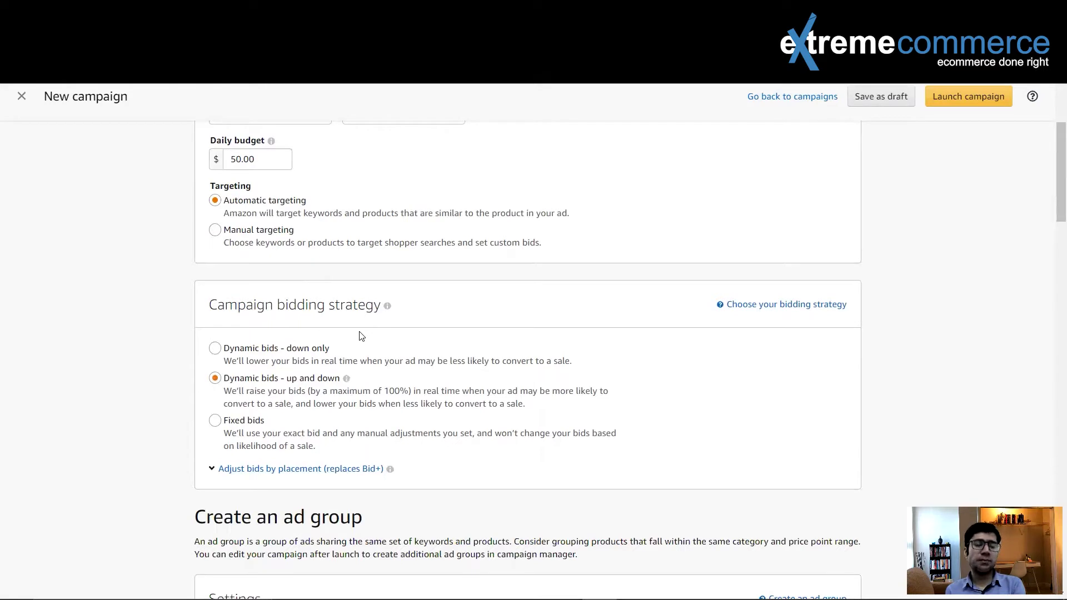
pyautogui.click(312, 379)
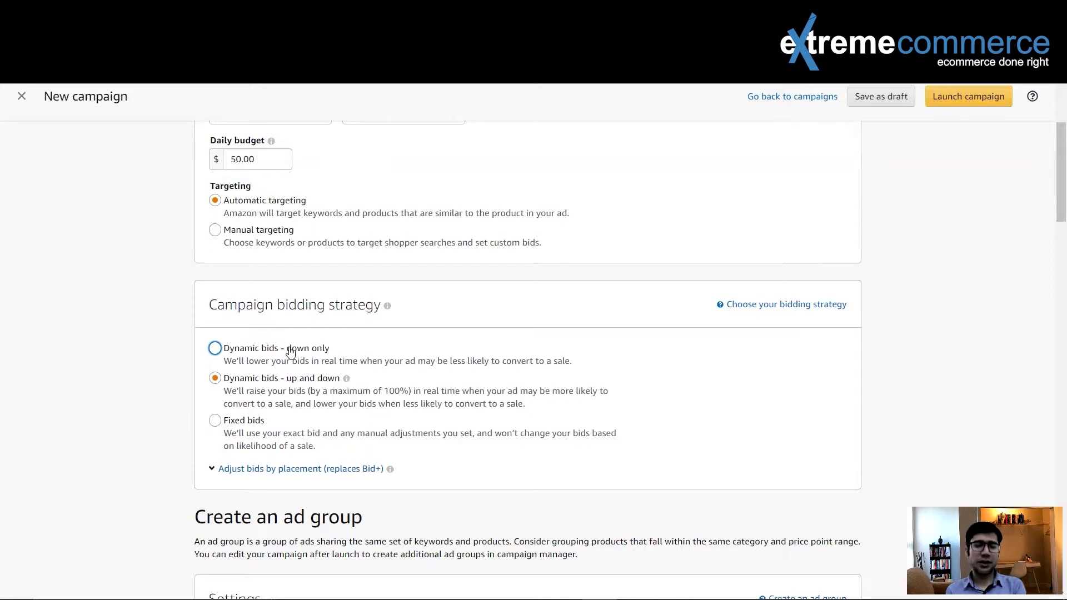
# - Add the Sea-Crits Tetra The Puffer Fish plush toy to the ad group's advertised products
pyautogui.scroll(-5, 285, 354)
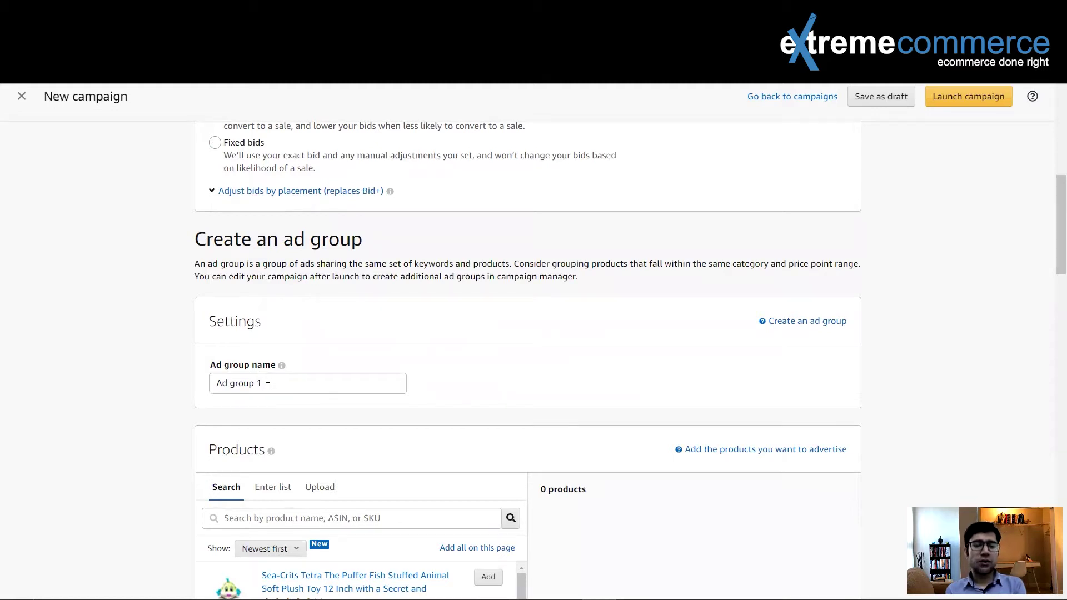
pyautogui.scroll(-1, 259, 355)
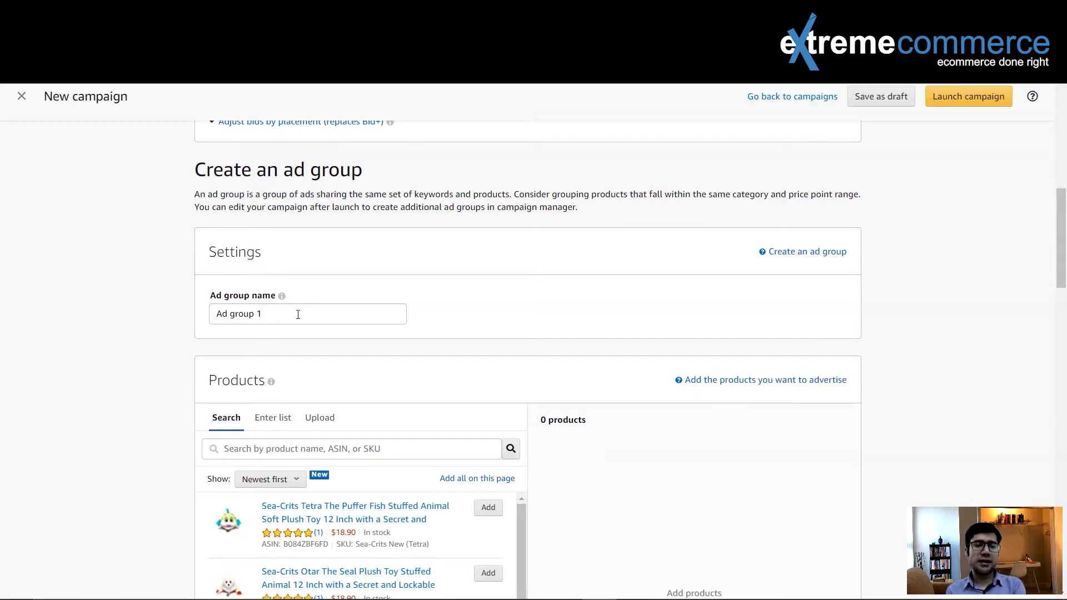
pyautogui.scroll(-4, 339, 306)
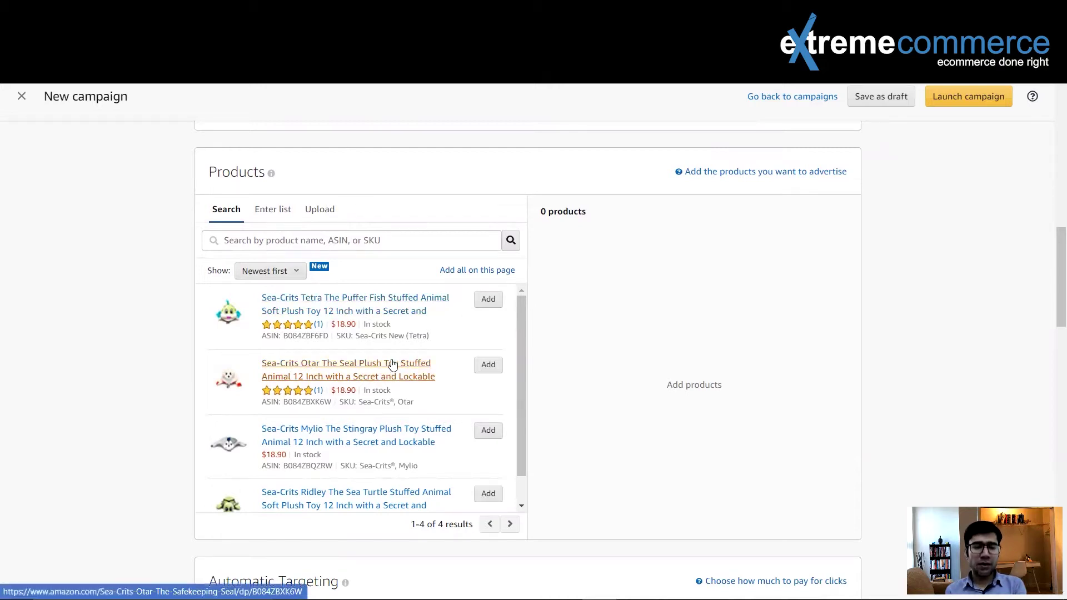
pyautogui.click(488, 300)
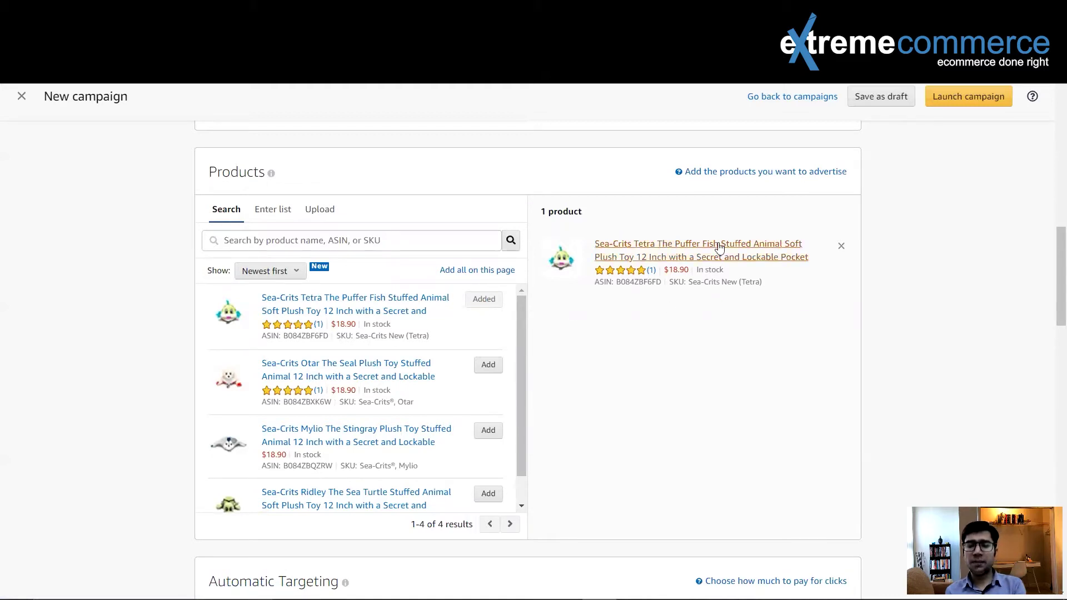
# - Set the automatic targeting to use bids by targeting group instead of one default bid
pyautogui.scroll(-5, 556, 213)
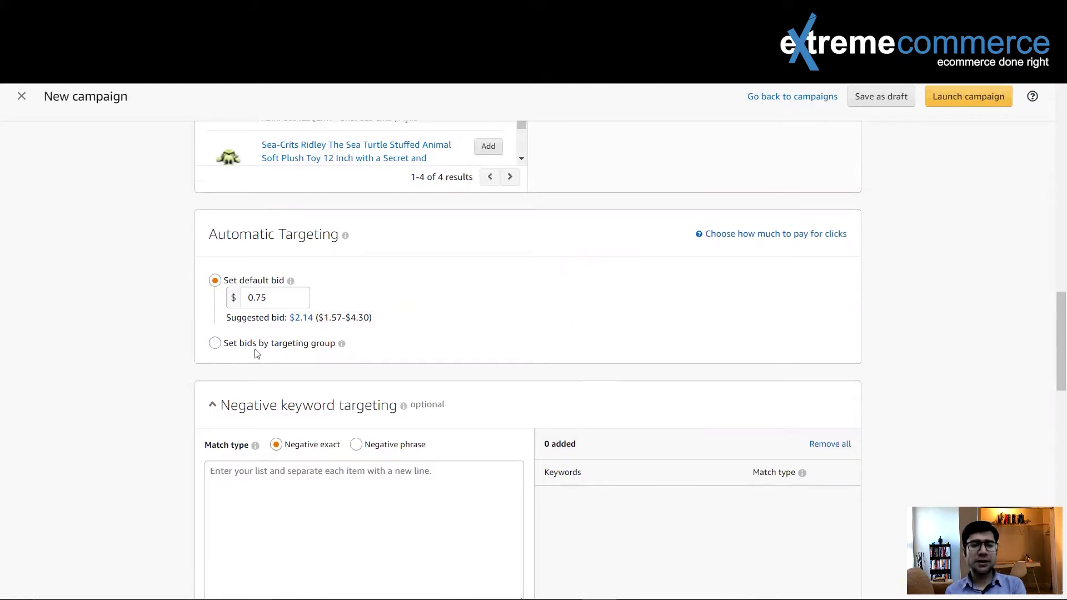
pyautogui.moveTo(342, 343)
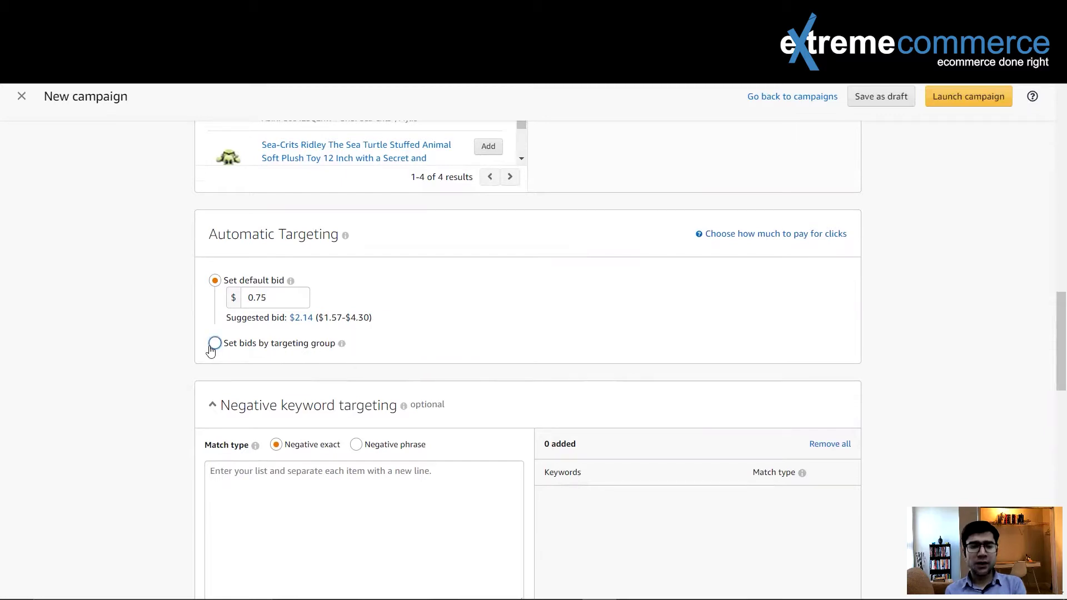
pyautogui.click(214, 343)
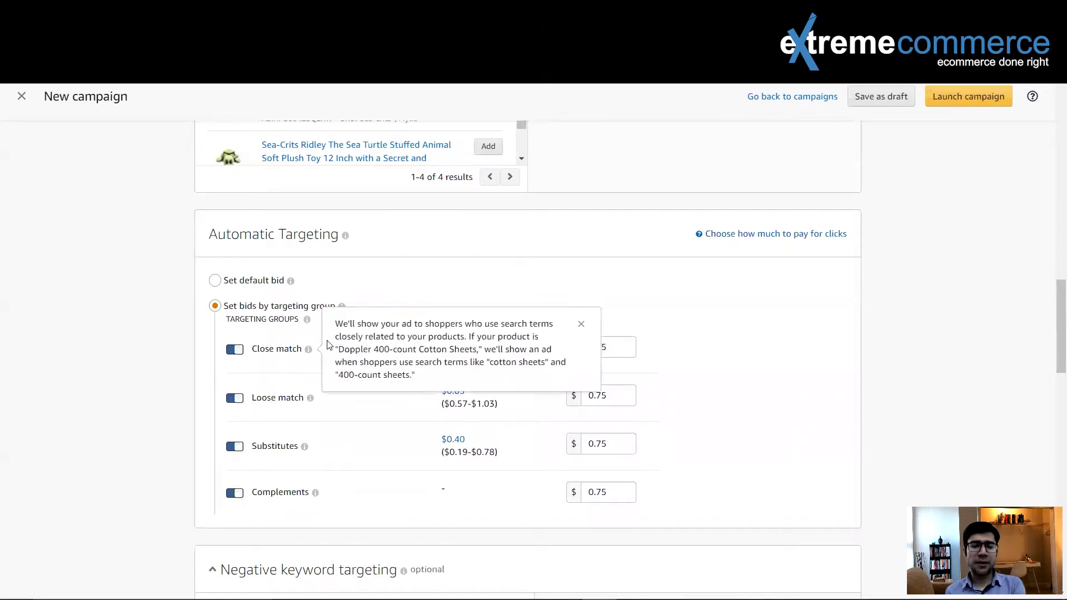
pyautogui.scroll(-1, 272, 356)
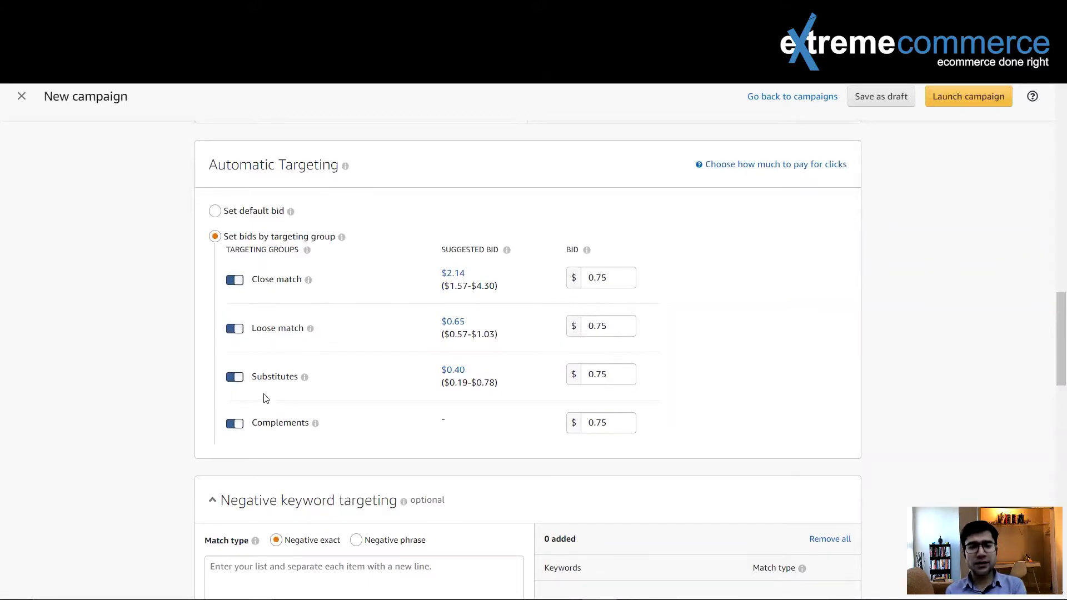
pyautogui.moveTo(315, 423)
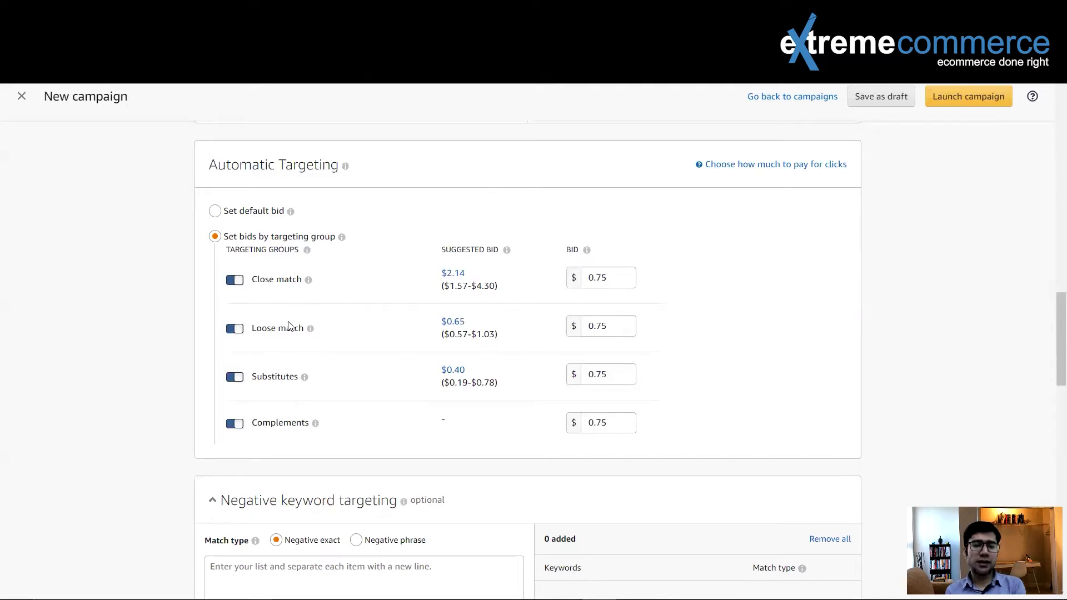
# - Switch the loose match, substitutes, complements and close match targeting groups off and back on
pyautogui.click(233, 329)
pyautogui.click(235, 378)
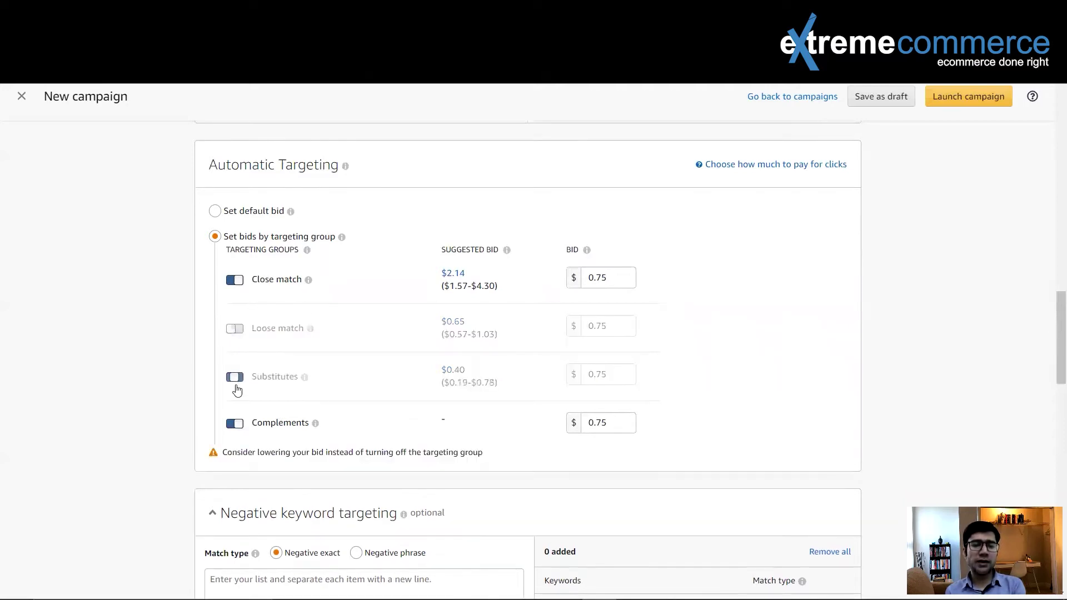
pyautogui.click(236, 425)
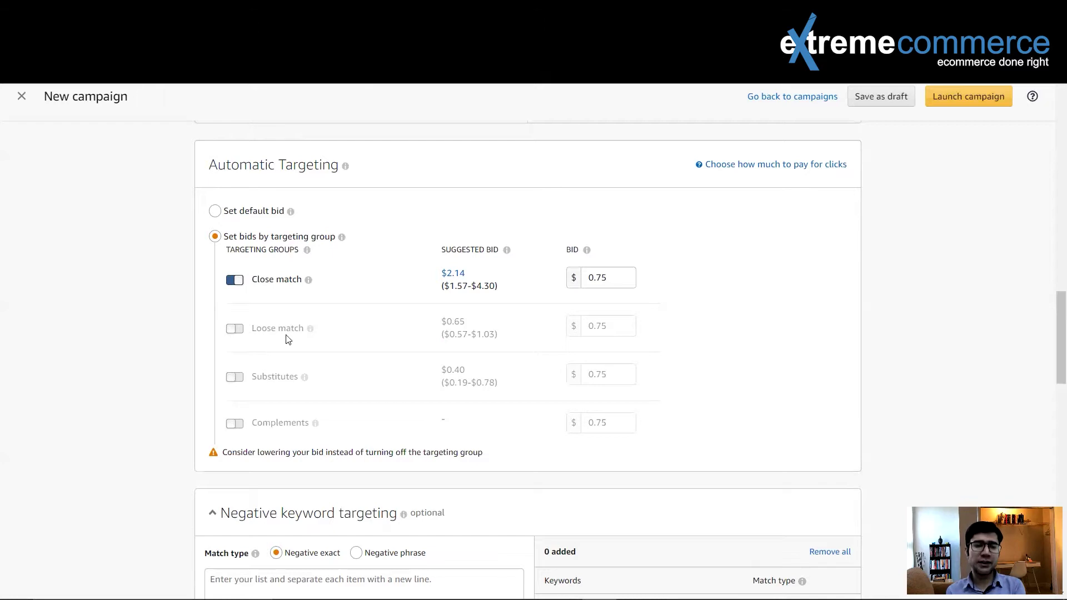
pyautogui.click(234, 331)
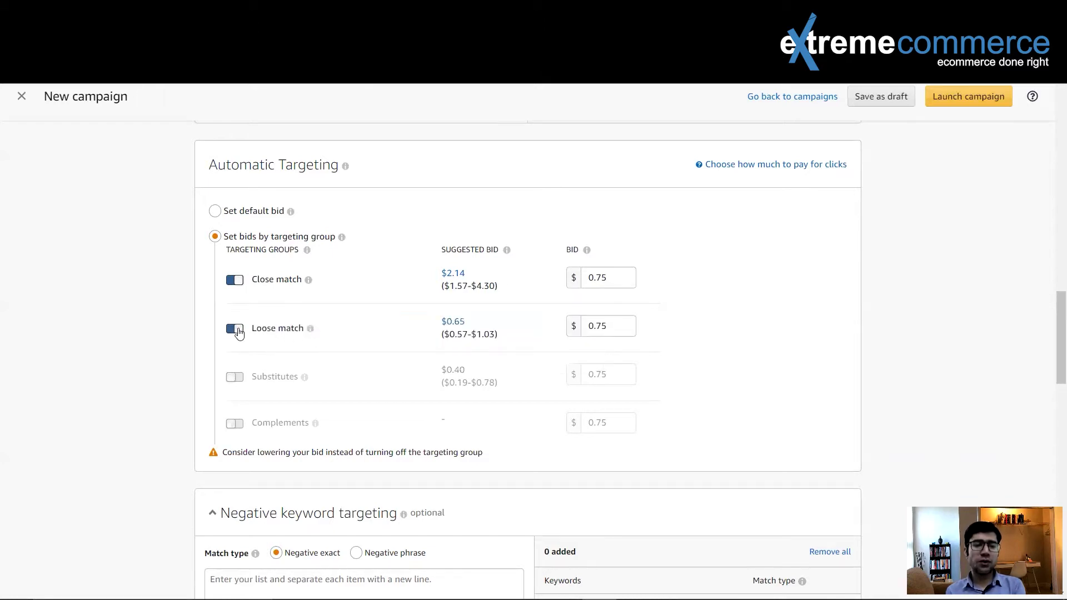
pyautogui.click(234, 281)
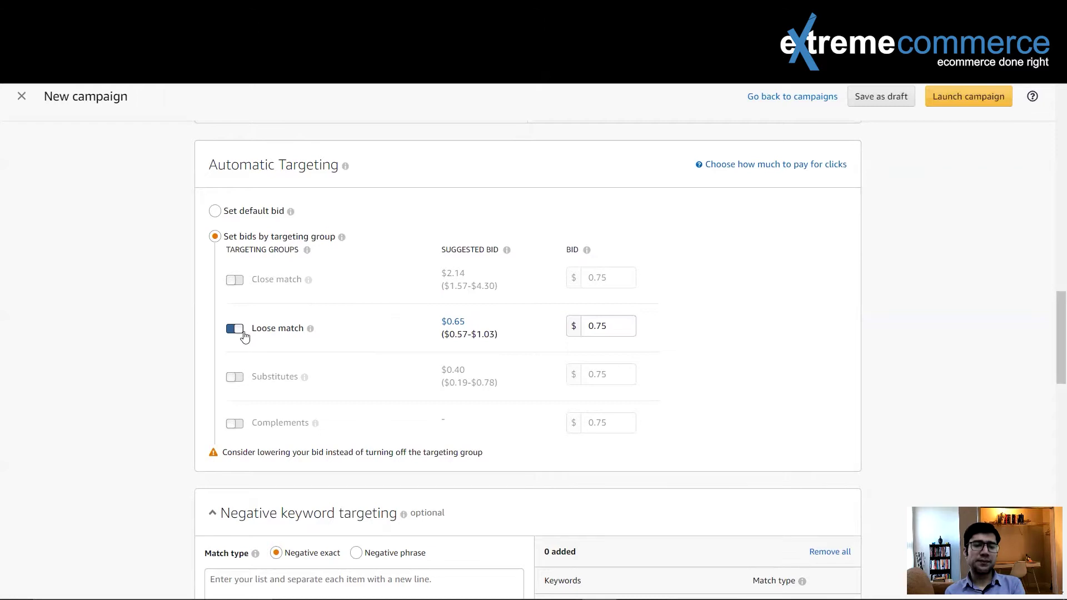
pyautogui.click(232, 279)
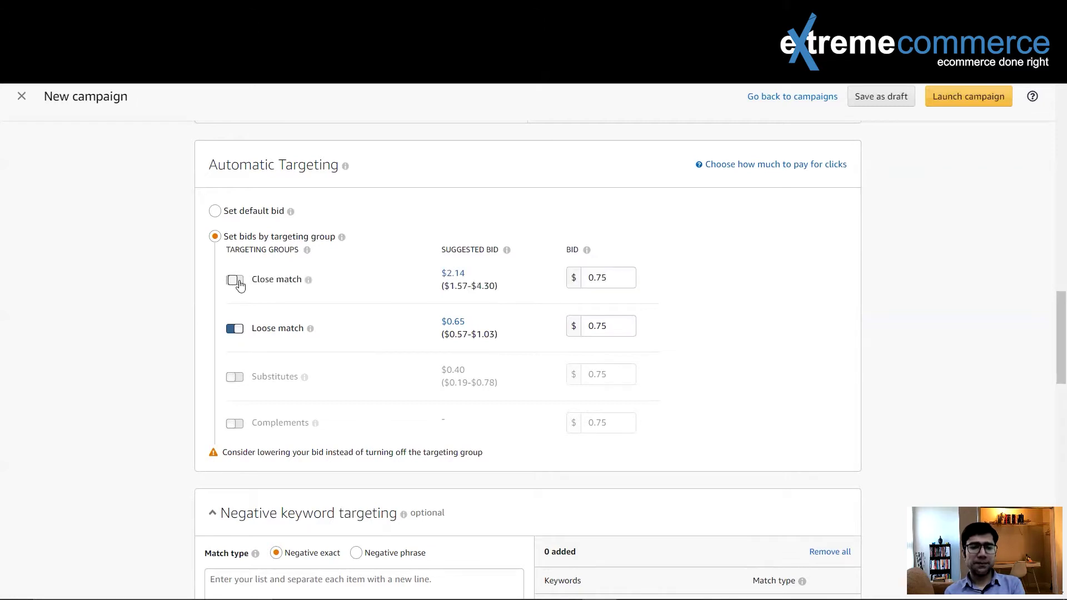
pyautogui.click(233, 378)
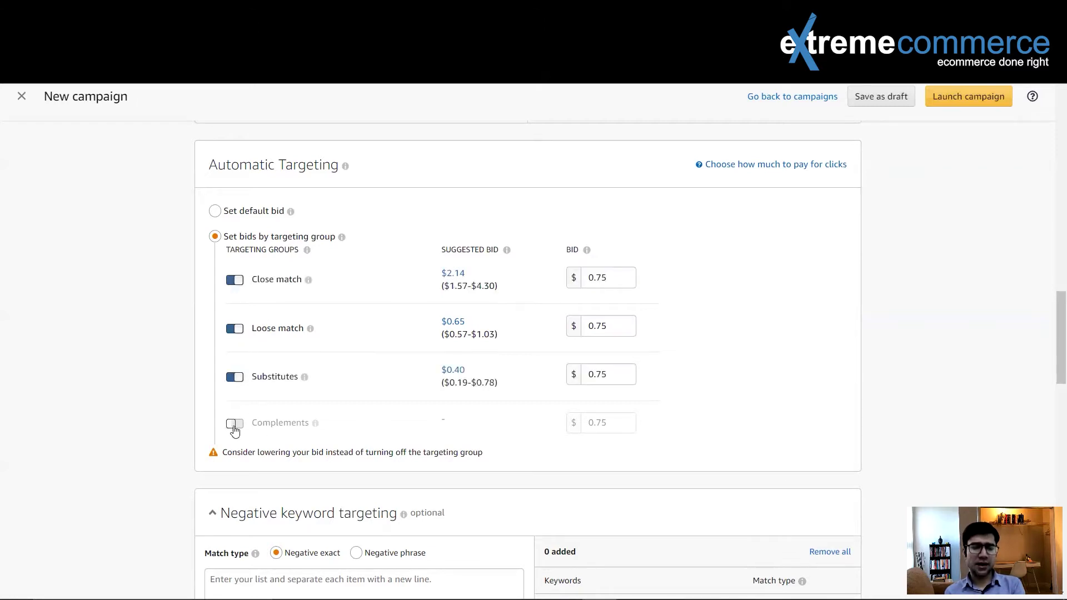
pyautogui.click(234, 424)
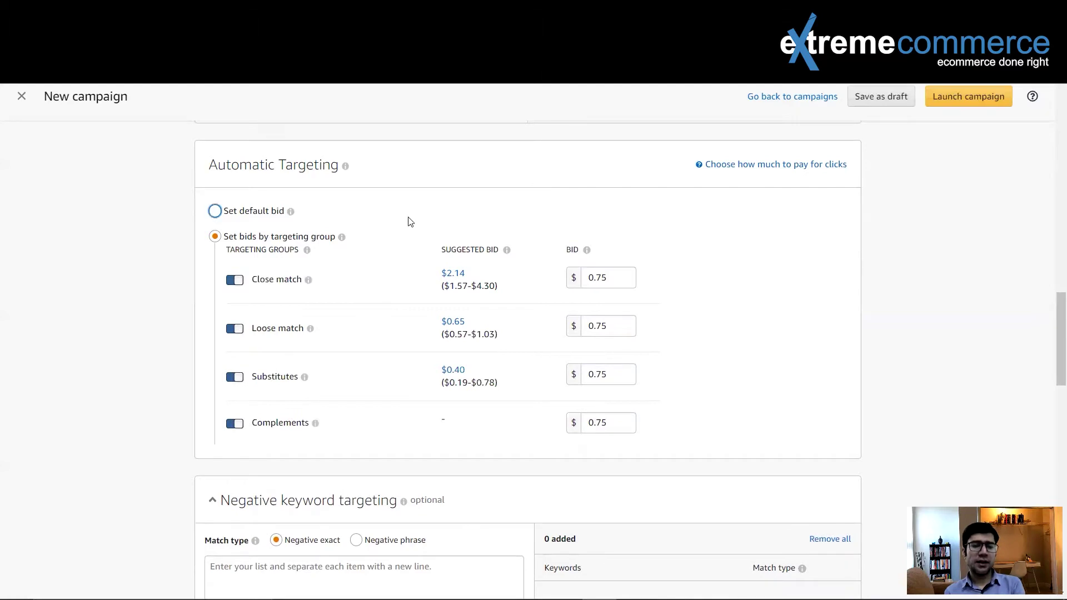
# - Try the Negative phrase match type for negative keyword targeting and return it to Negative exact
pyautogui.scroll(-3, 408, 222)
pyautogui.scroll(-1, 407, 225)
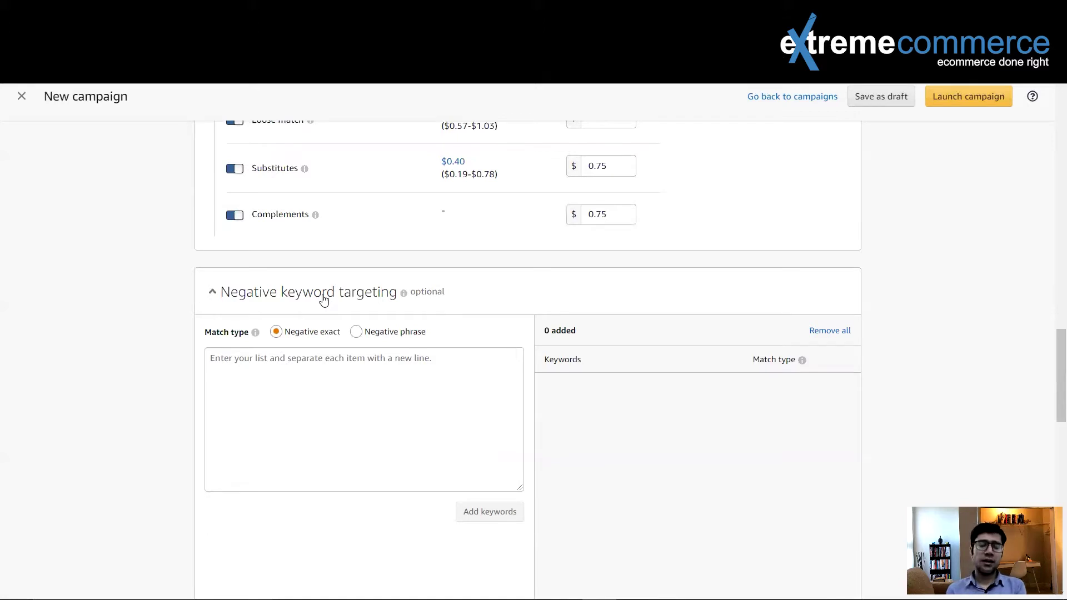
pyautogui.click(337, 330)
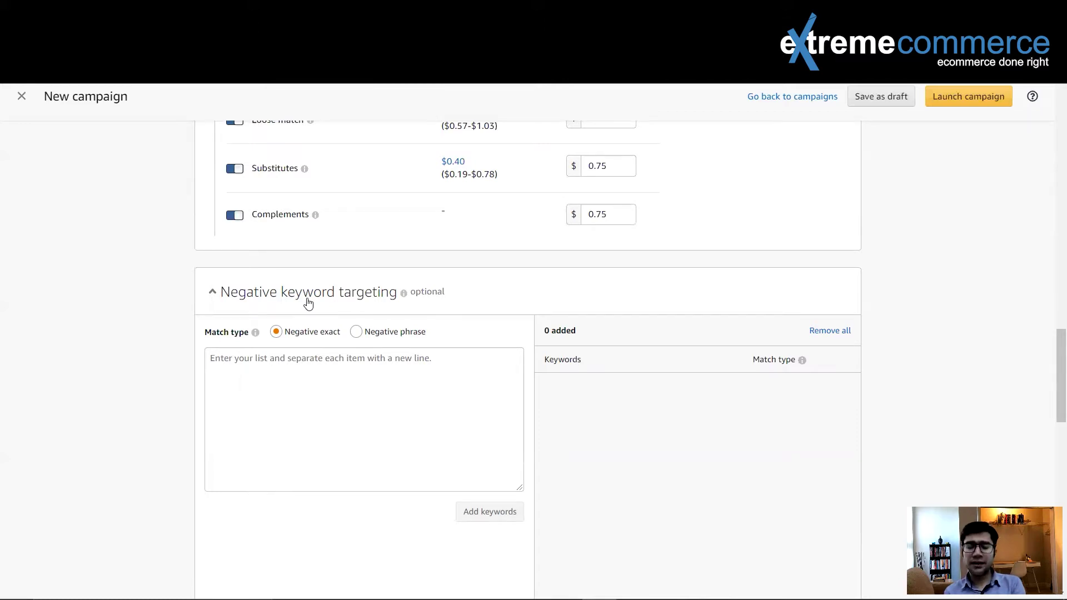
pyautogui.click(245, 360)
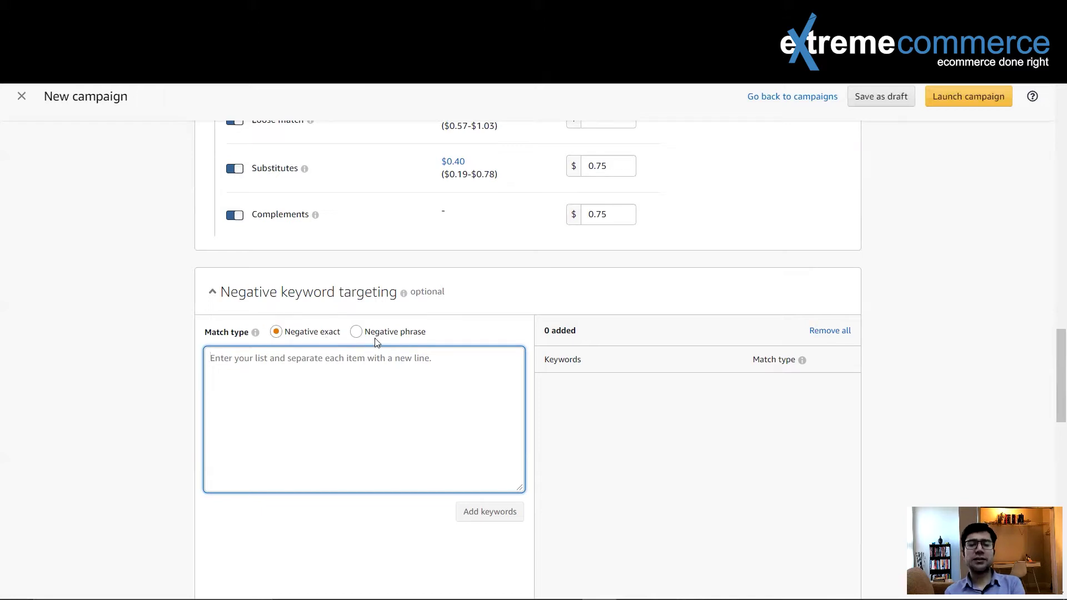
pyautogui.click(356, 333)
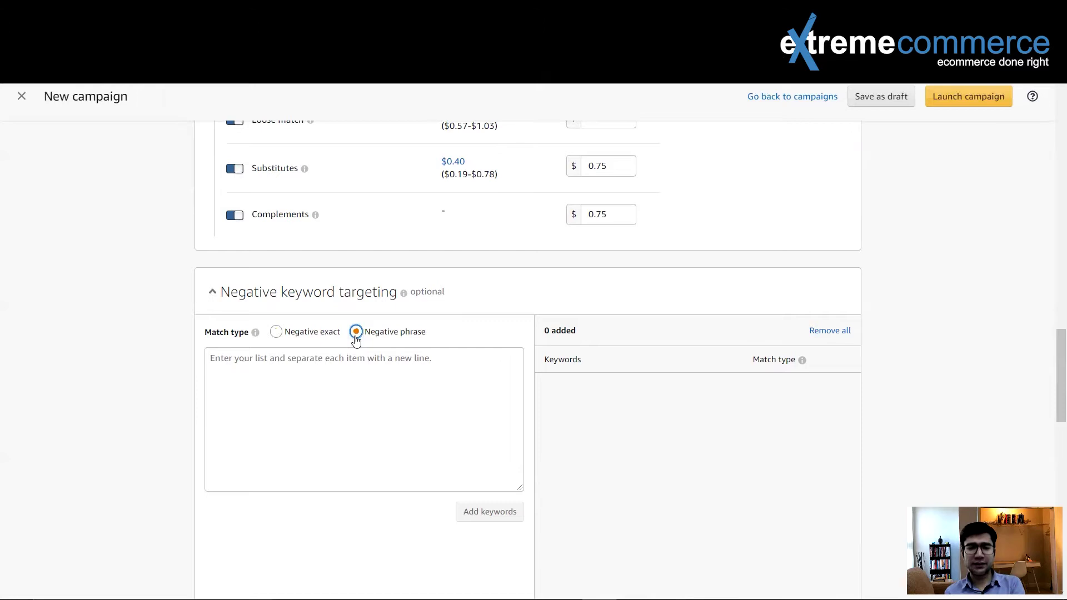
pyautogui.click(276, 332)
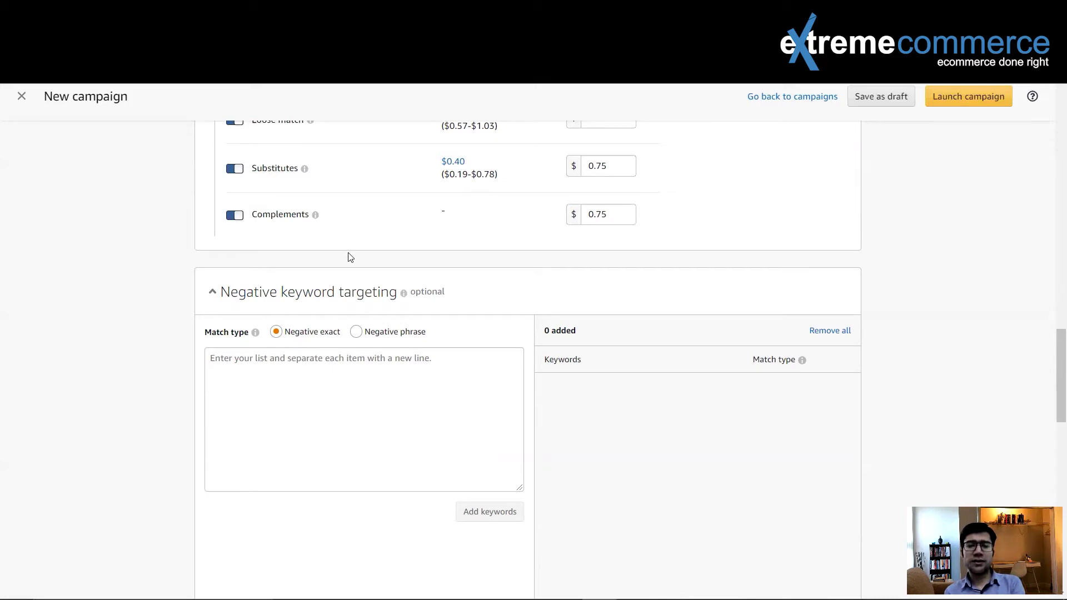
pyautogui.scroll(-2, 360, 322)
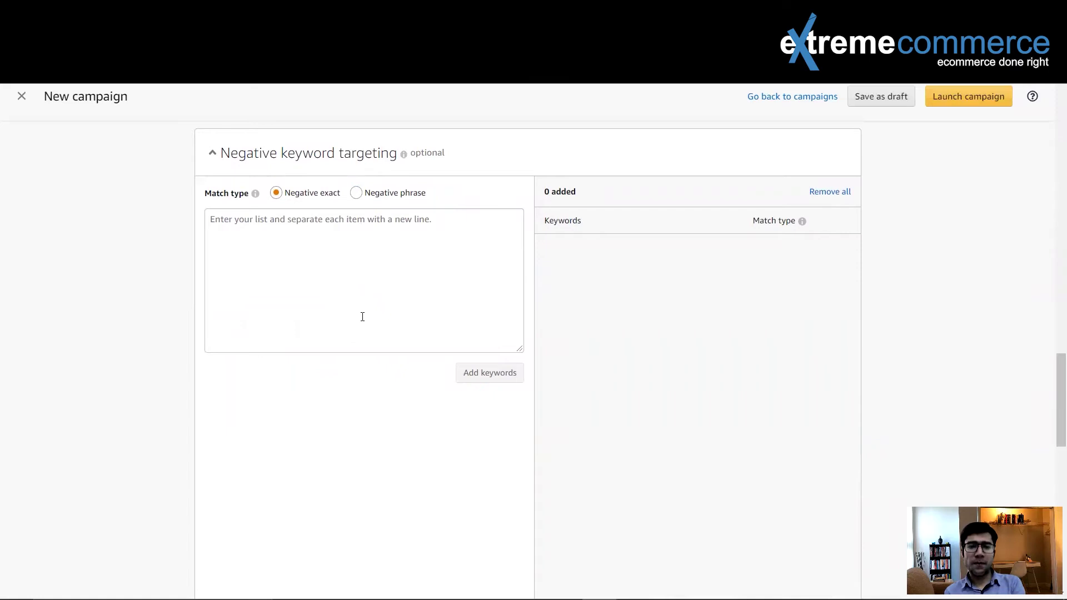
# - Open the list-entry option for excluding products by ASIN under negative product targeting and review the section
pyautogui.scroll(-8, 362, 316)
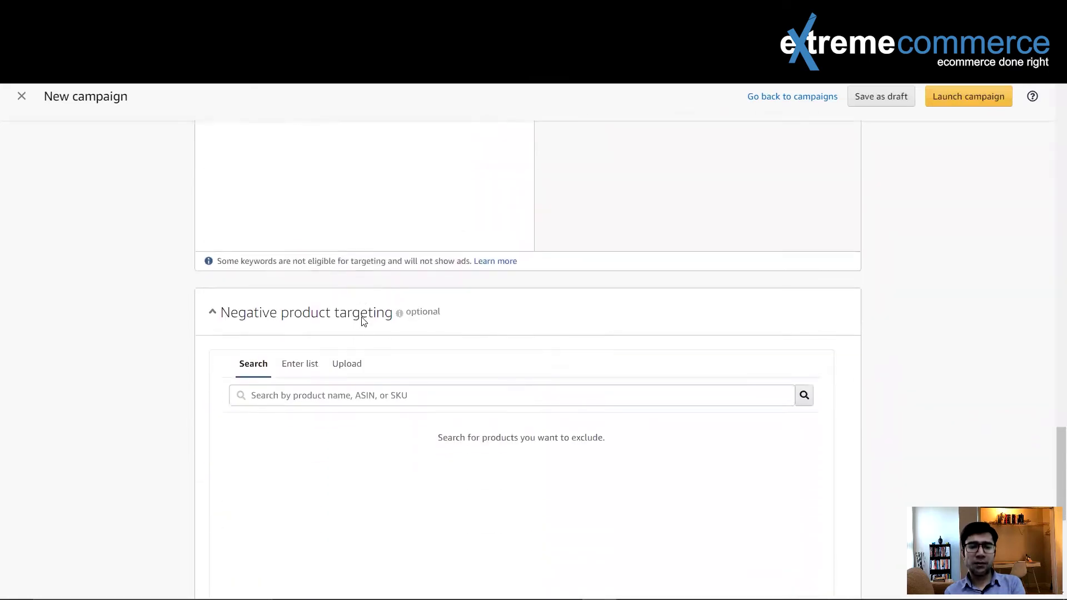
pyautogui.scroll(-2, 362, 322)
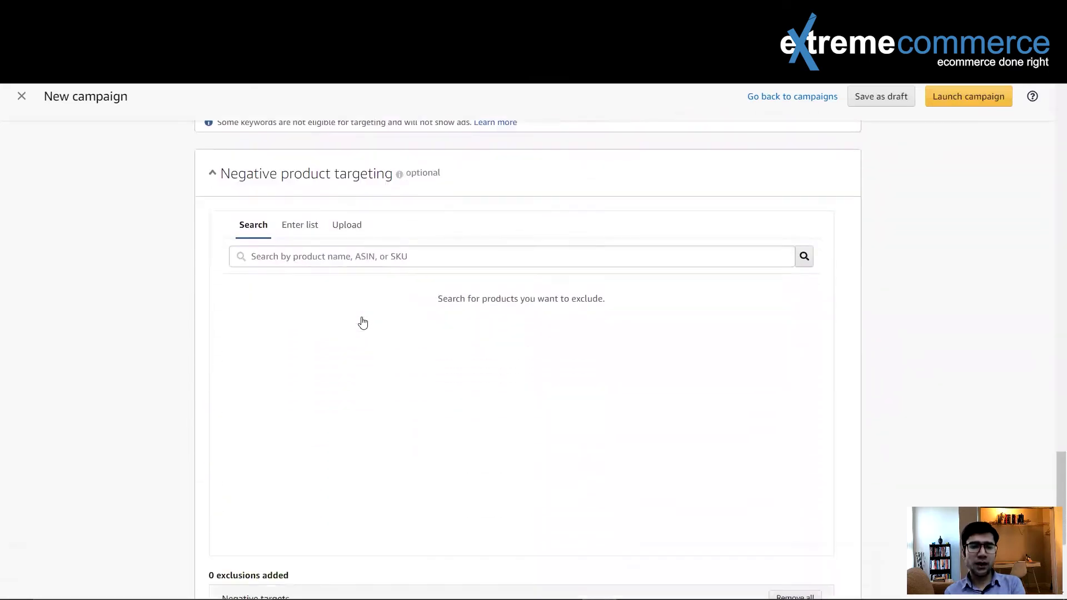
pyautogui.click(301, 228)
pyautogui.scroll(-3, 355, 270)
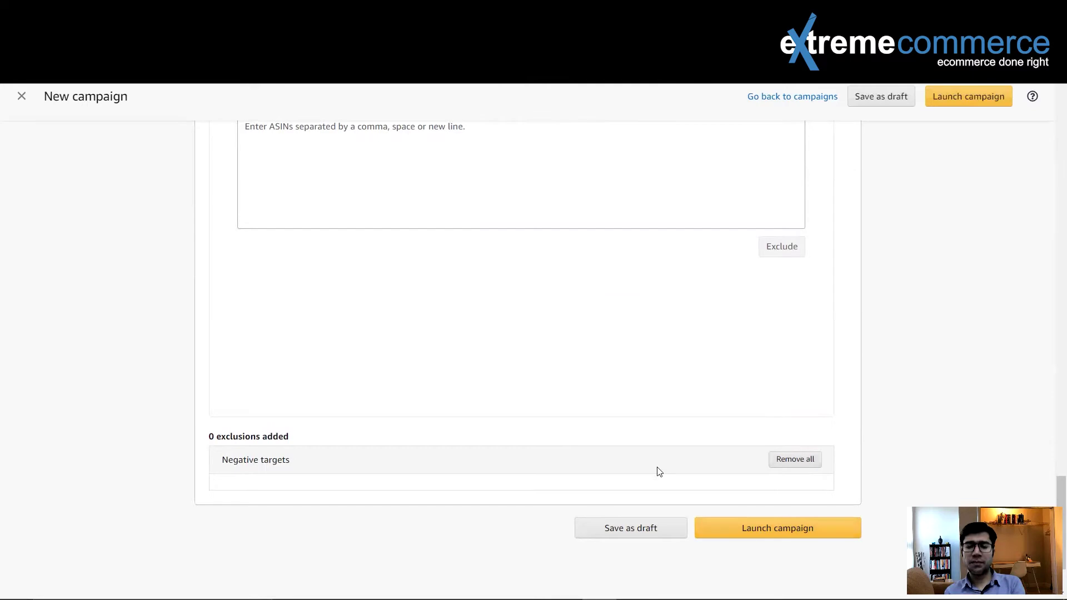
# - Change the campaign's targeting from automatic to manual targeting
pyautogui.scroll(15, 519, 356)
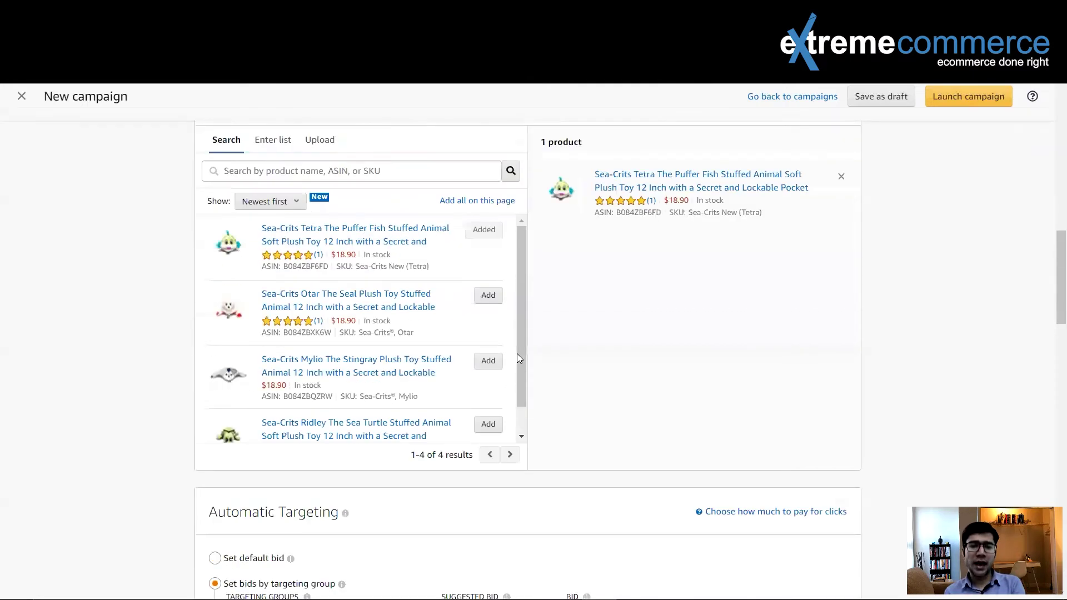
pyautogui.scroll(12, 517, 356)
pyautogui.scroll(1, 518, 359)
pyautogui.scroll(-2, 517, 358)
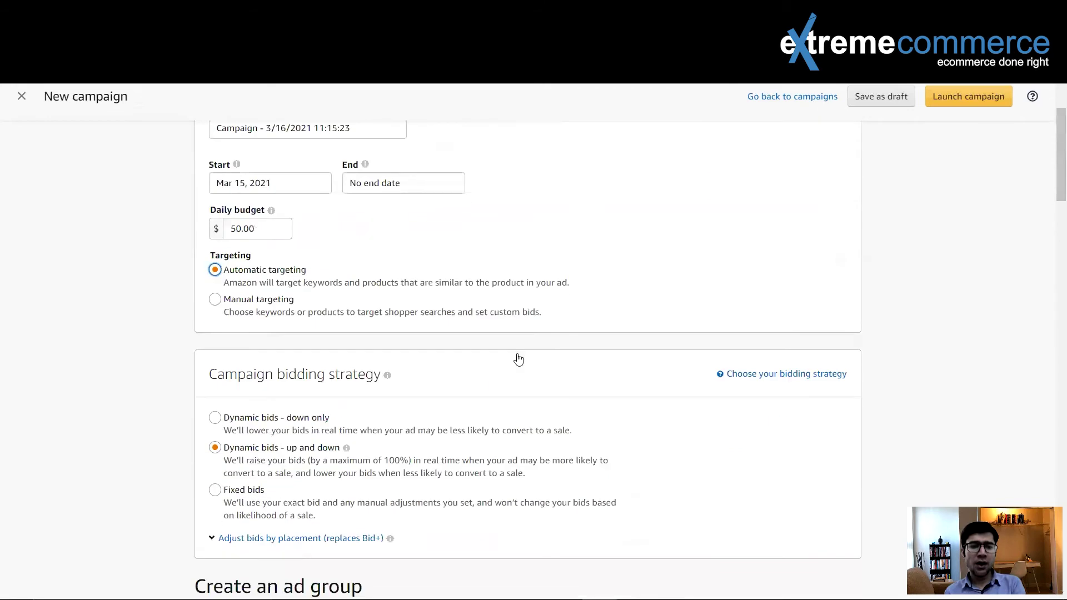
pyautogui.click(214, 300)
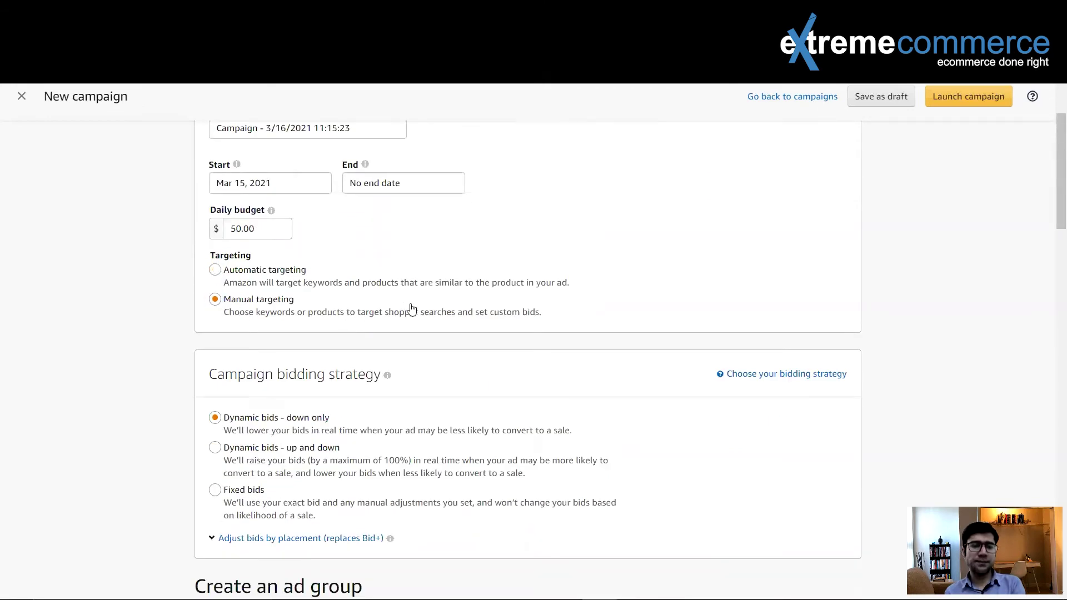
# - Select Dynamic bids - down only as the campaign bidding strategy and expand the bid adjustments by placement
pyautogui.scroll(-1, 461, 304)
pyautogui.click(234, 361)
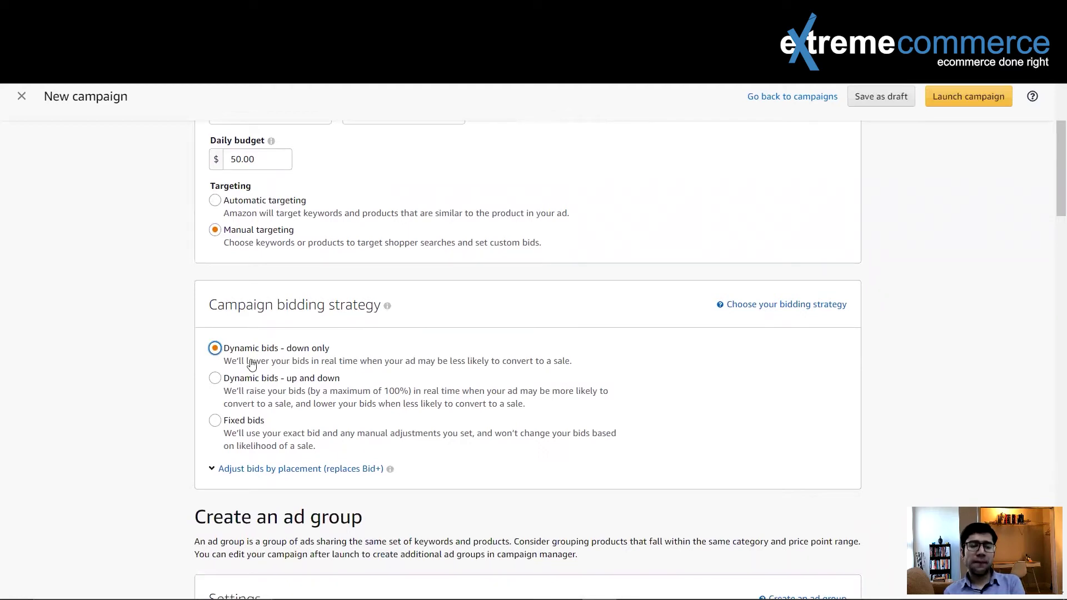
pyautogui.click(292, 342)
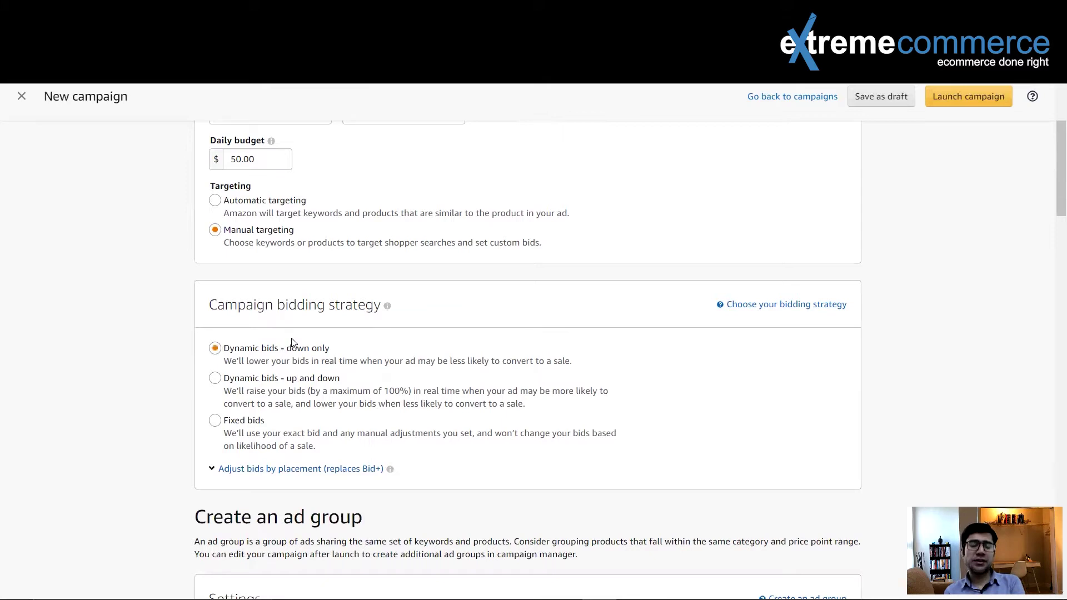
pyautogui.click(291, 347)
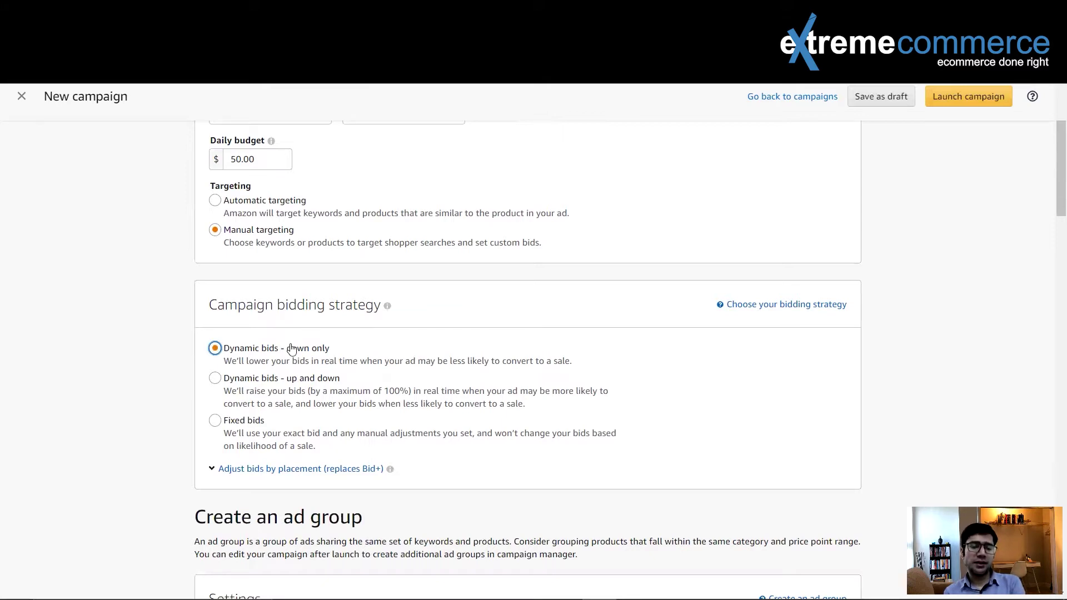
pyautogui.scroll(-3, 288, 350)
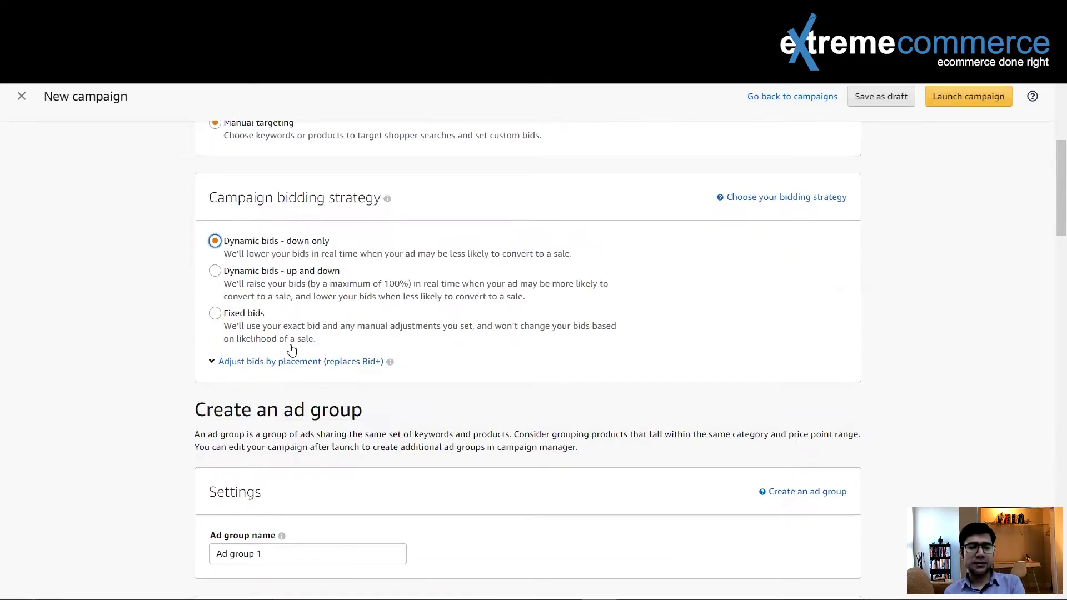
pyautogui.click(213, 332)
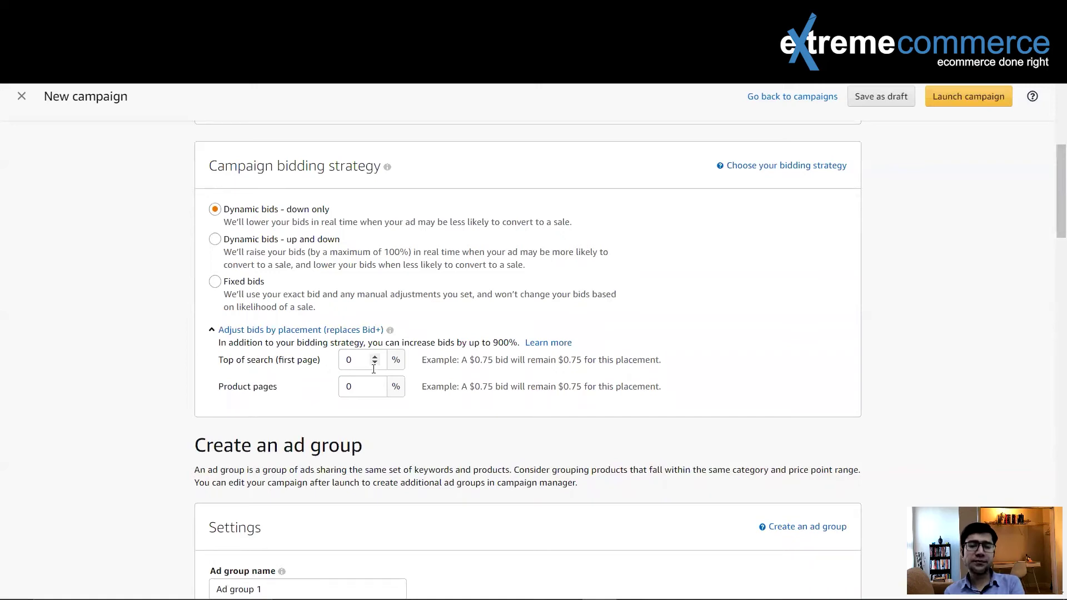
# - Choose Keyword targeting for the ad group and show the option for entering a custom keyword list
pyautogui.scroll(-5, 374, 368)
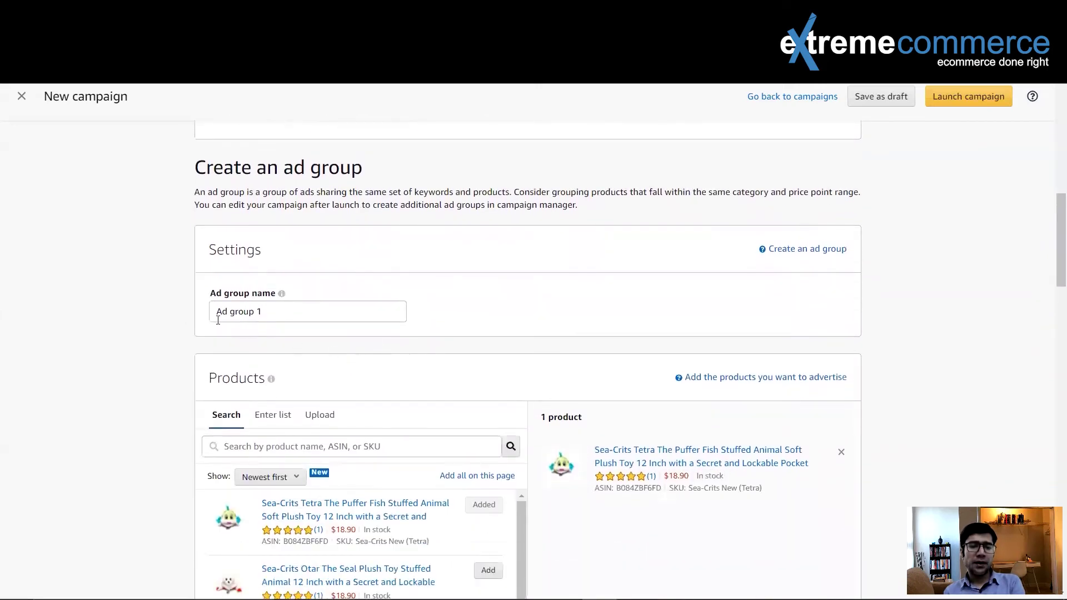
pyautogui.scroll(-3, 400, 386)
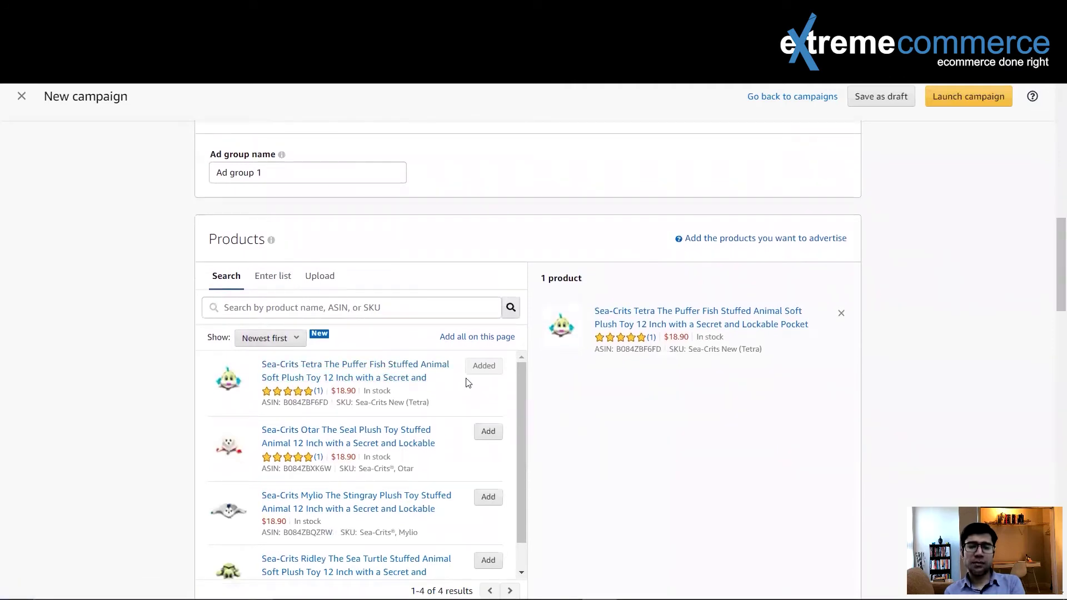
pyautogui.scroll(-1, 389, 372)
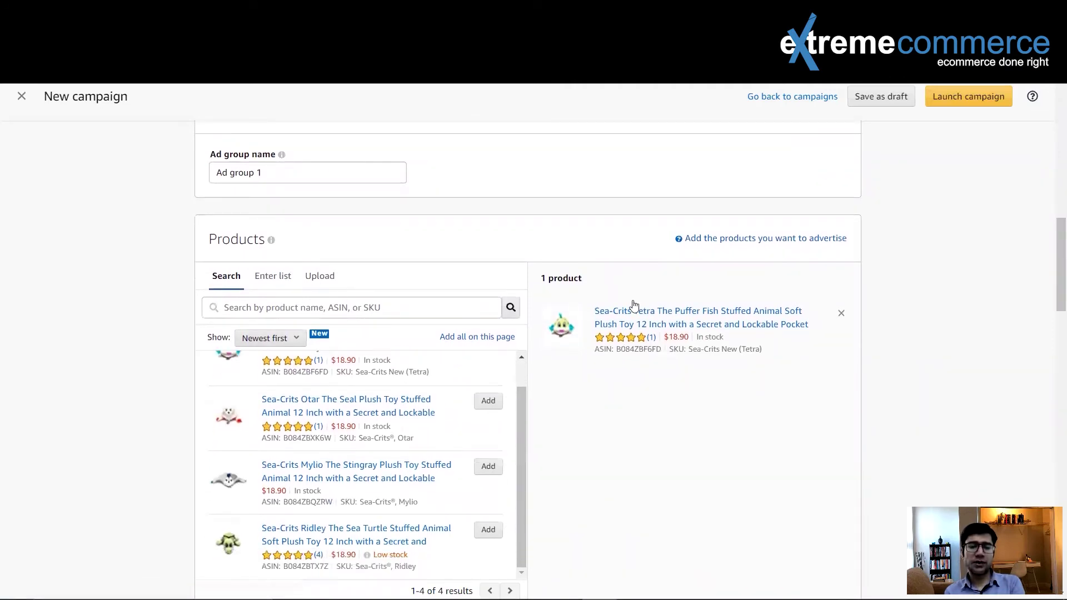
pyautogui.scroll(-6, 161, 253)
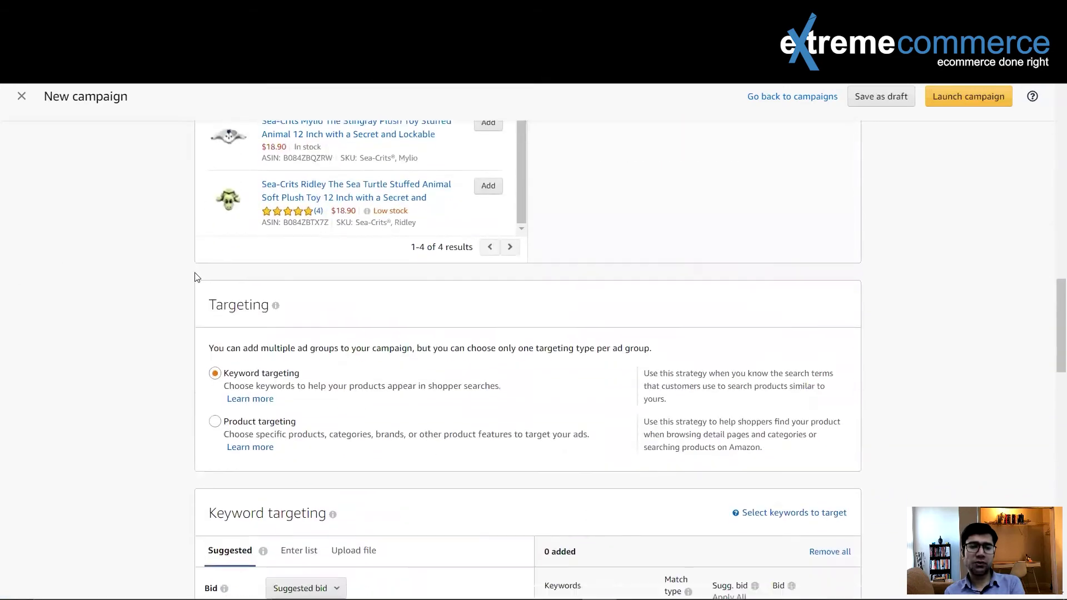
pyautogui.scroll(-3, 196, 275)
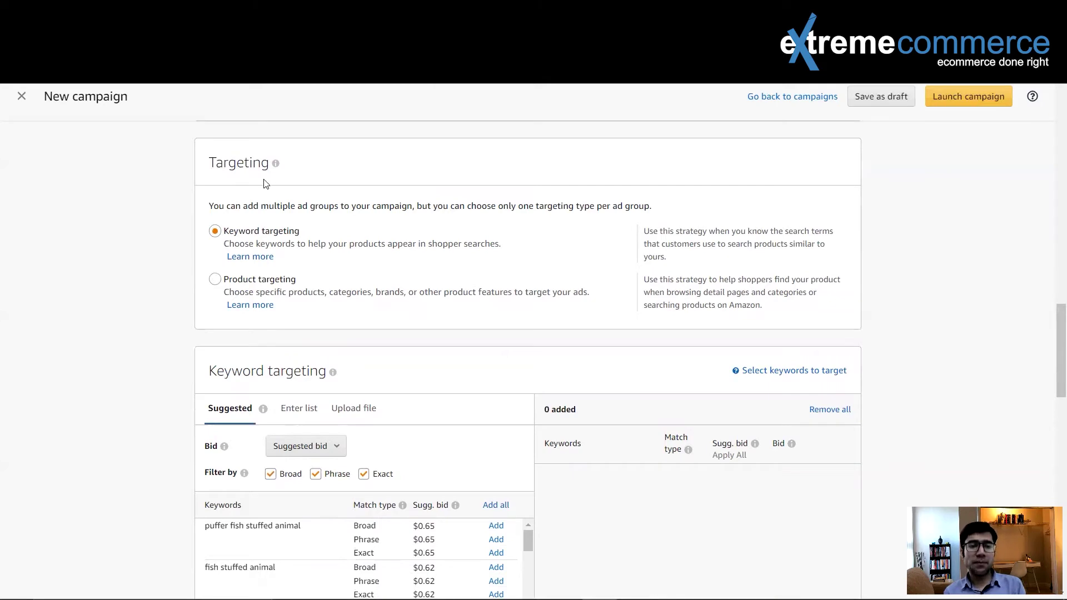
pyautogui.click(258, 230)
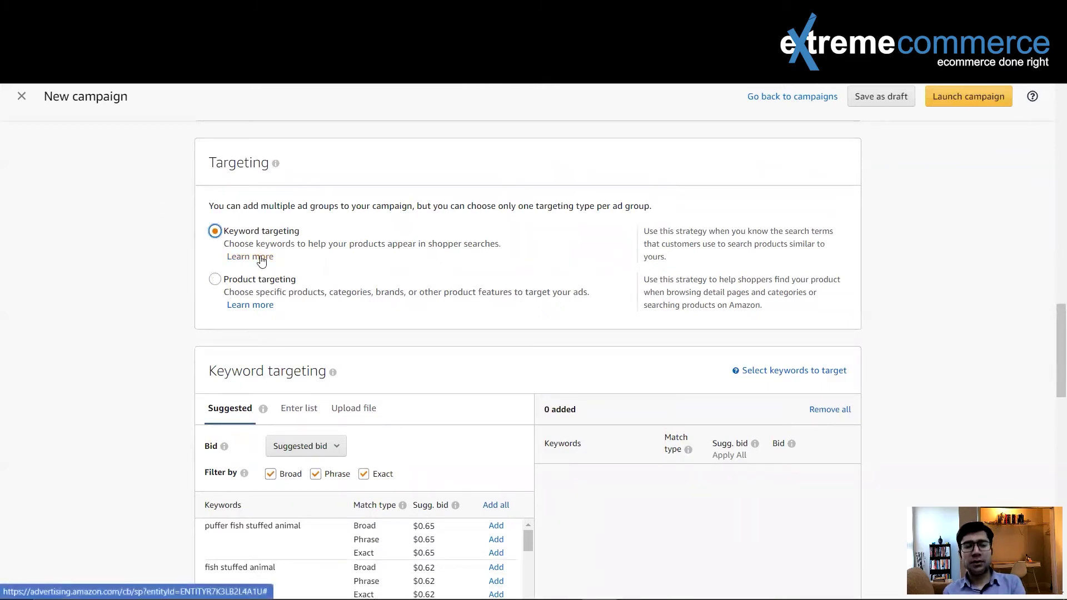
pyautogui.click(296, 409)
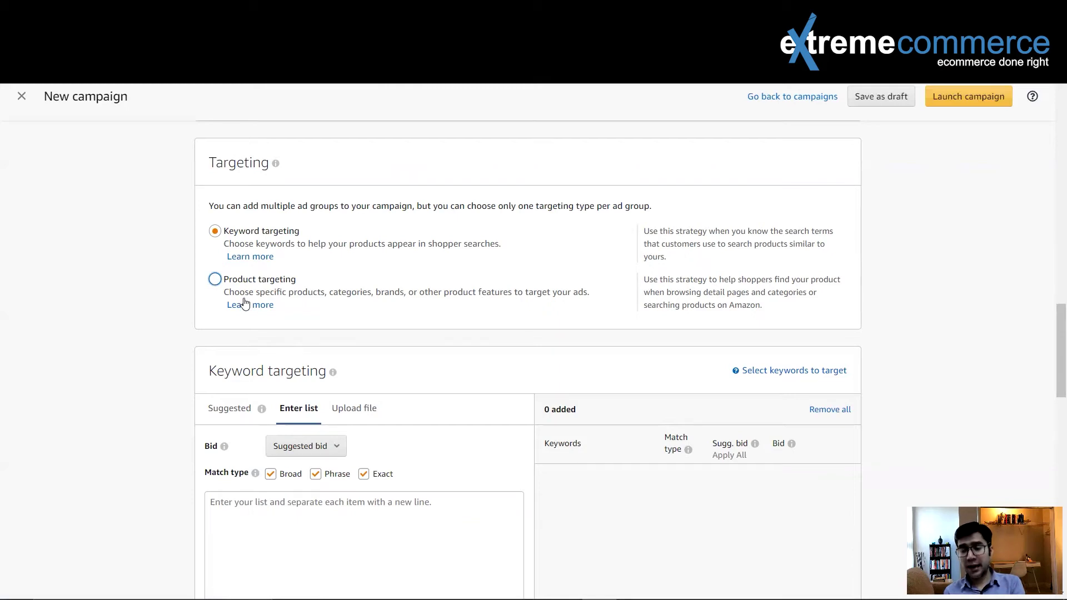
# - Add the keyword "hair comb" to keyword targeting with only the Exact match type enabled
pyautogui.scroll(-1, 264, 313)
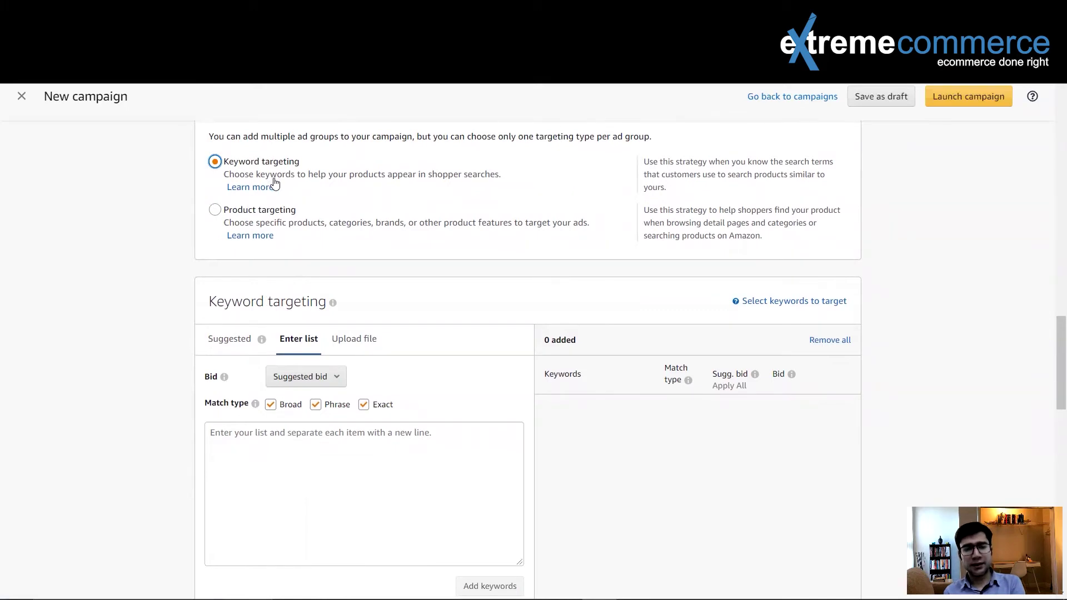
pyautogui.scroll(-1, 277, 278)
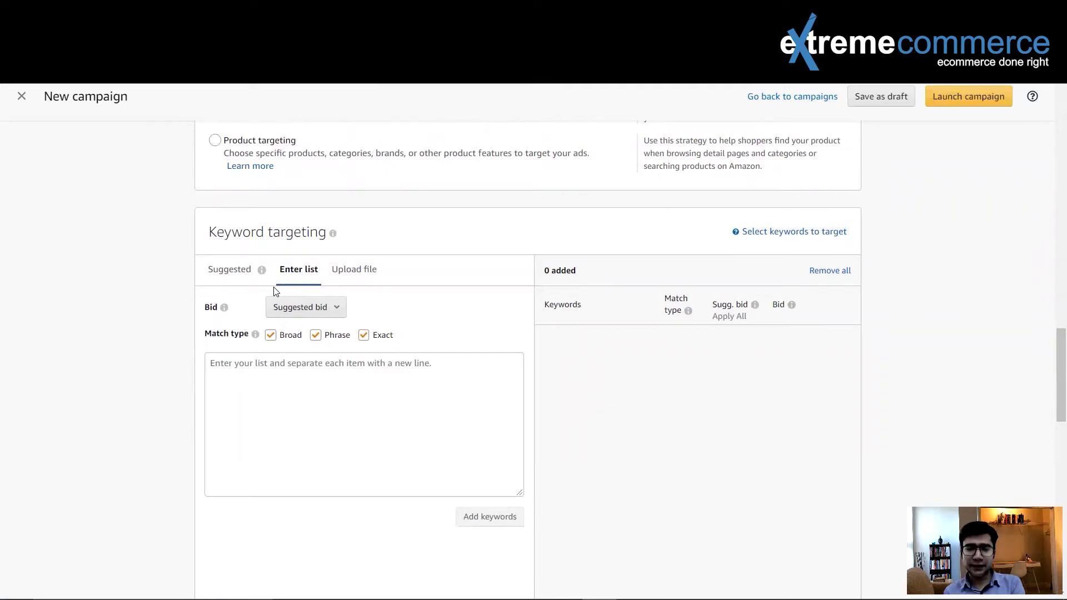
pyautogui.click(256, 366)
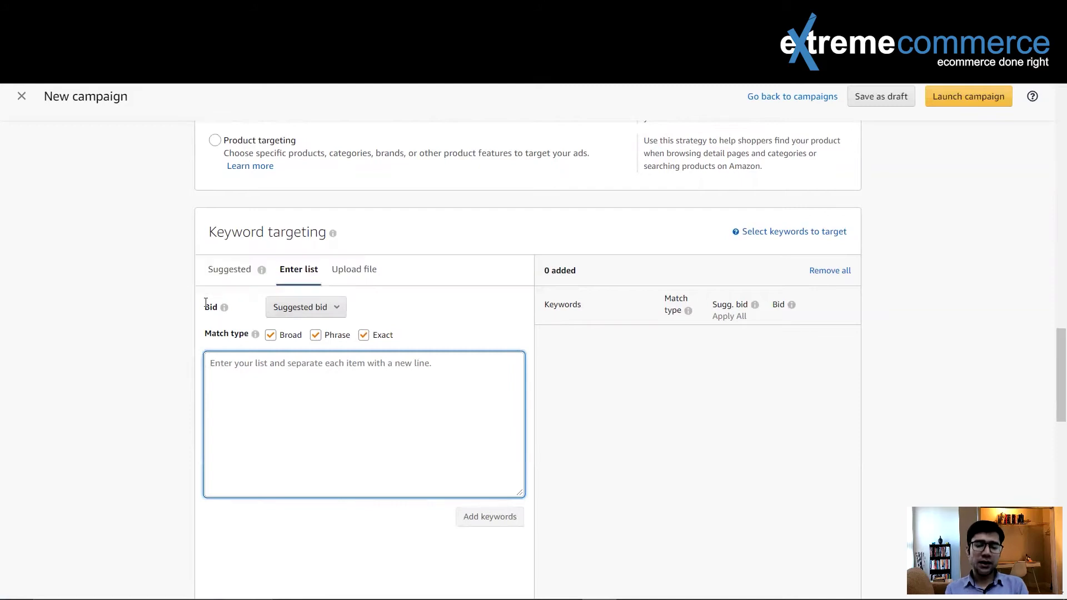
pyautogui.write('hair comb')
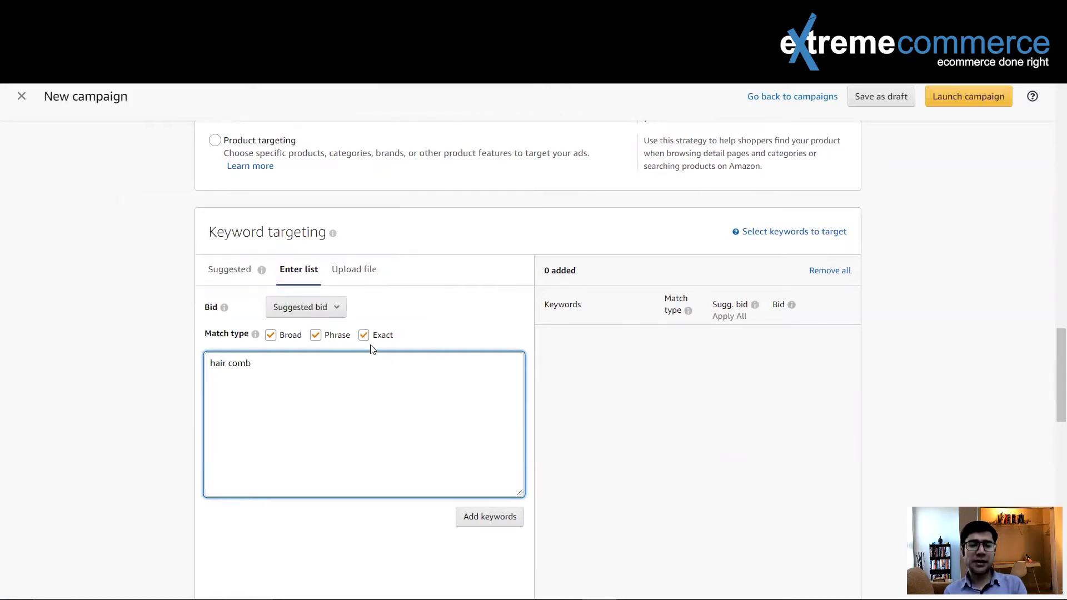
pyautogui.click(315, 335)
pyautogui.click(270, 336)
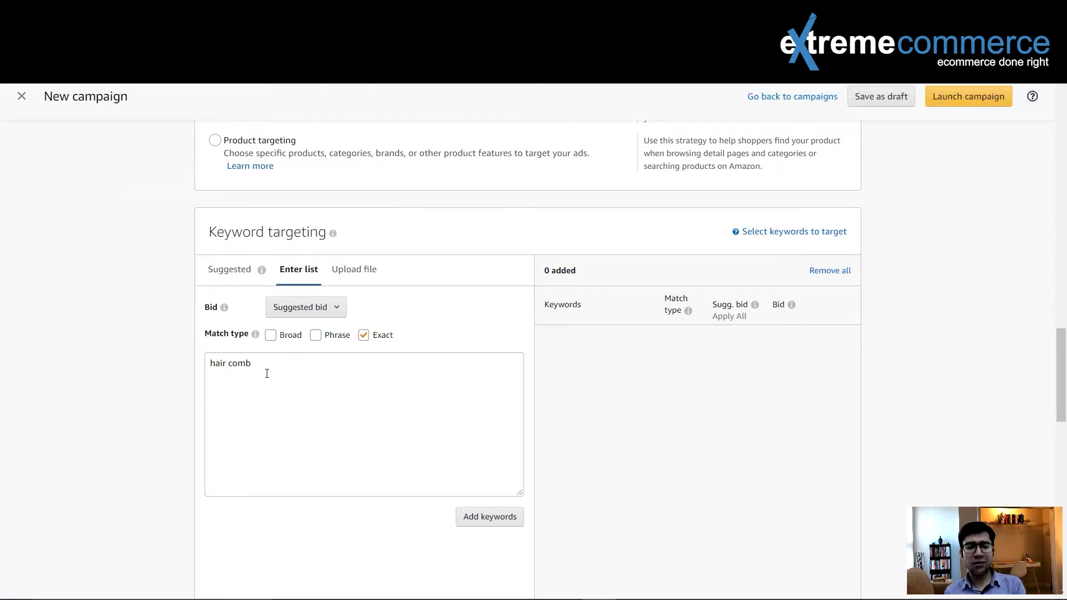
pyautogui.click(475, 515)
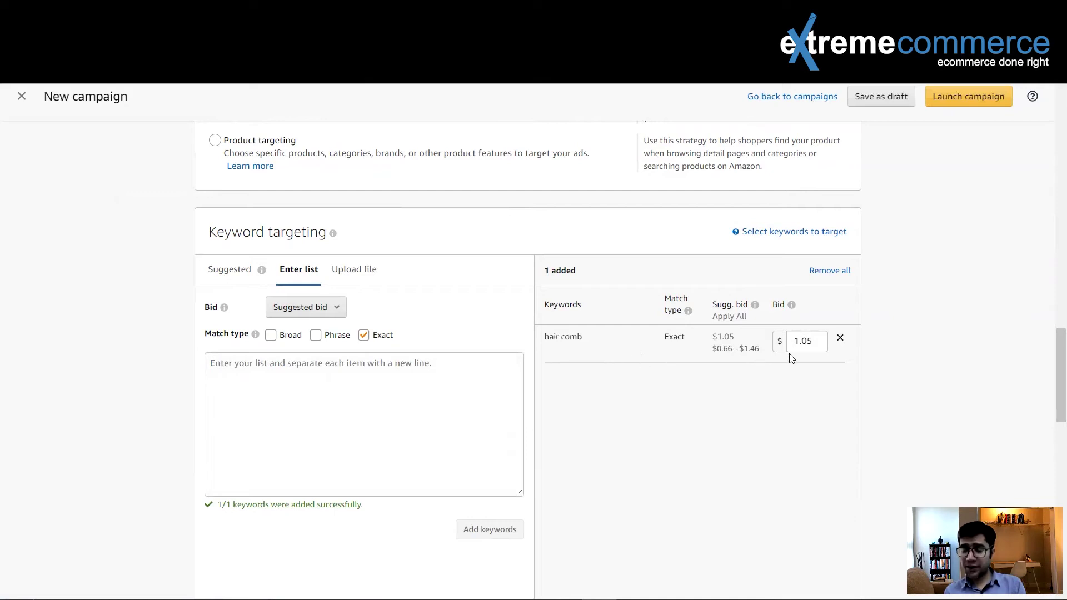
# - Set the bid for the "hair comb" exact keyword to $1.00 and save it
pyautogui.moveTo(817, 341)
pyautogui.mouseDown()
pyautogui.moveTo(789, 341)
pyautogui.moveTo(809, 341)
pyautogui.mouseUp()
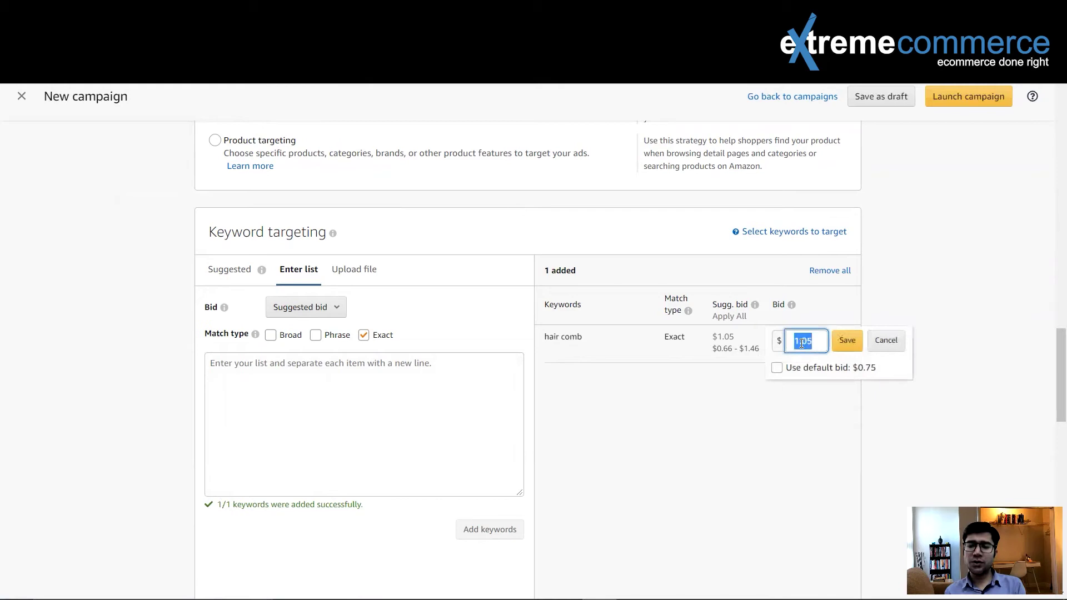
pyautogui.write('1.00')
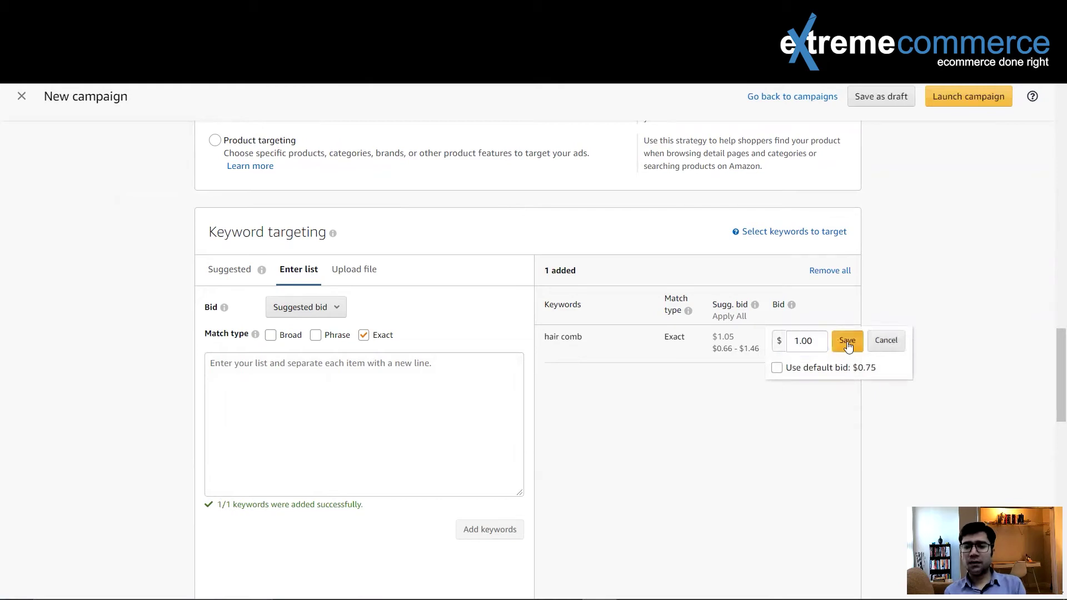
pyautogui.click(847, 342)
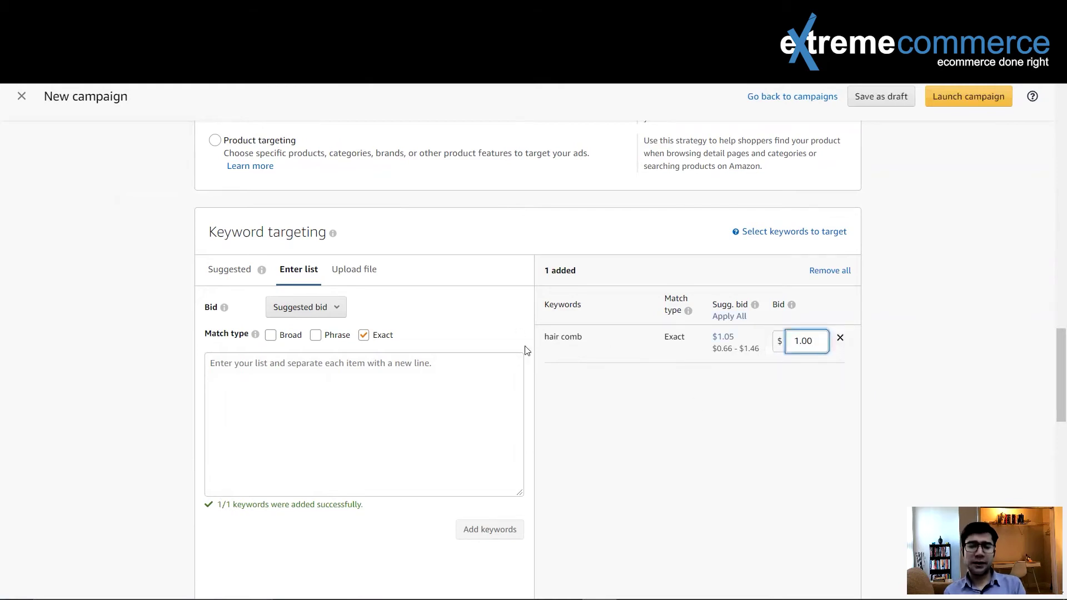
# - Open the file-upload option for keyword targeting and review the negative keyword targeting section down to the end of the form
pyautogui.click(368, 279)
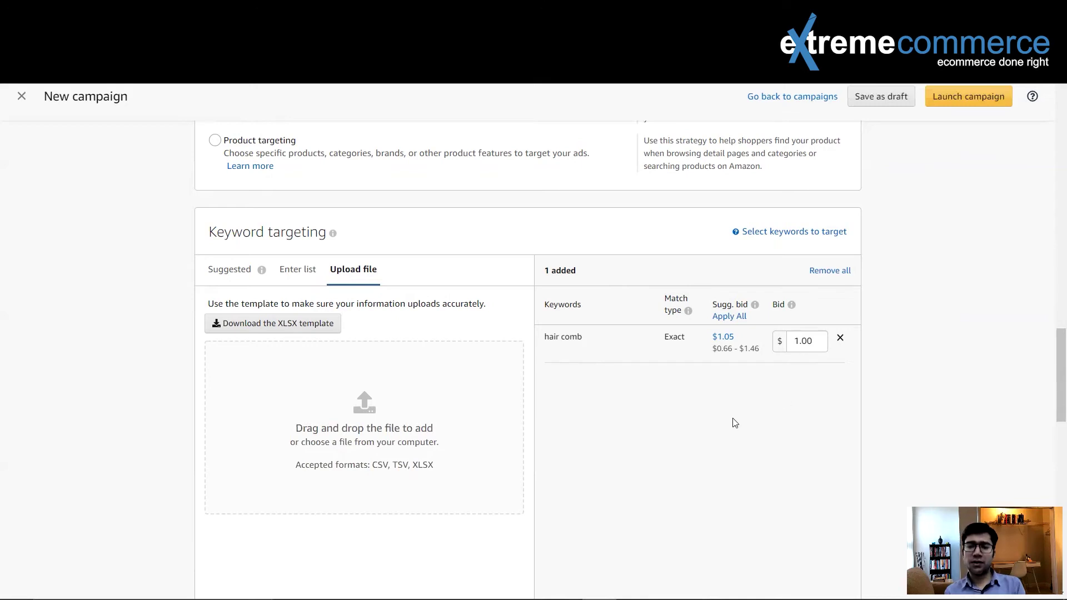
pyautogui.scroll(-2, 734, 422)
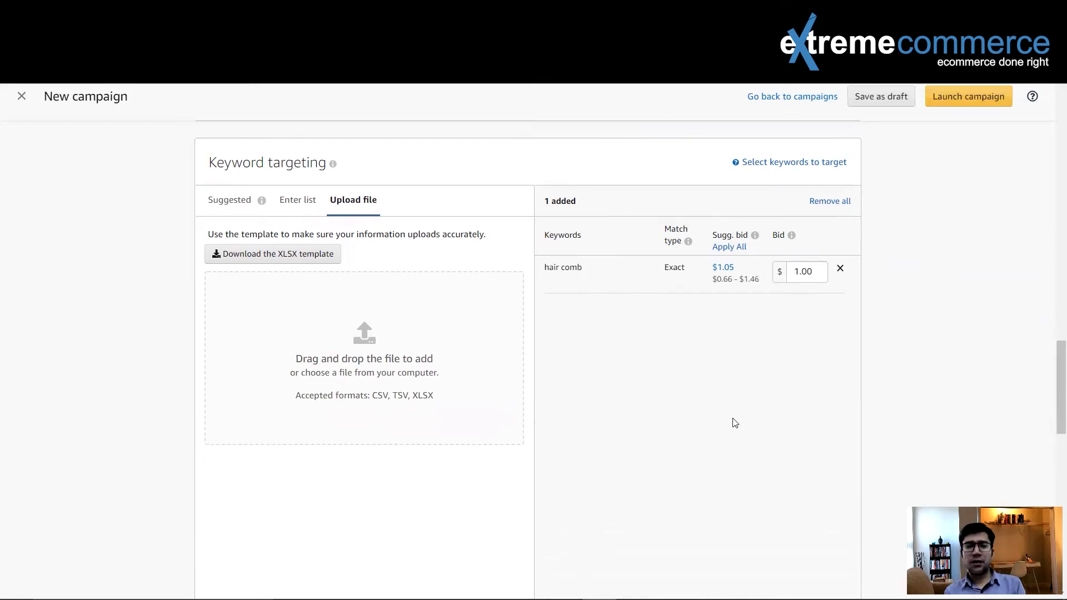
pyautogui.scroll(-7, 584, 269)
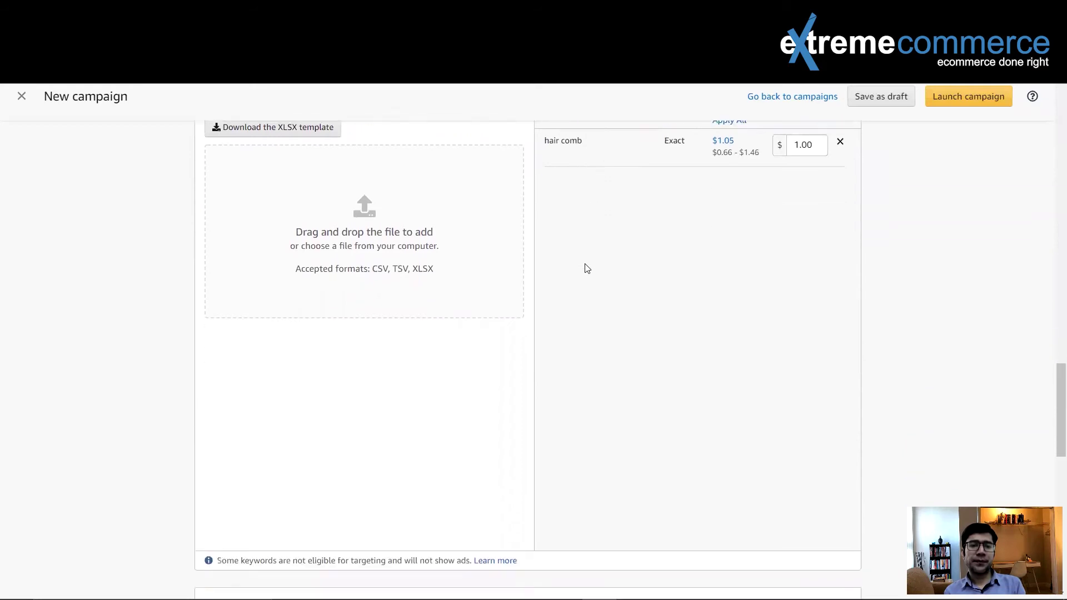
pyautogui.scroll(-2, 584, 269)
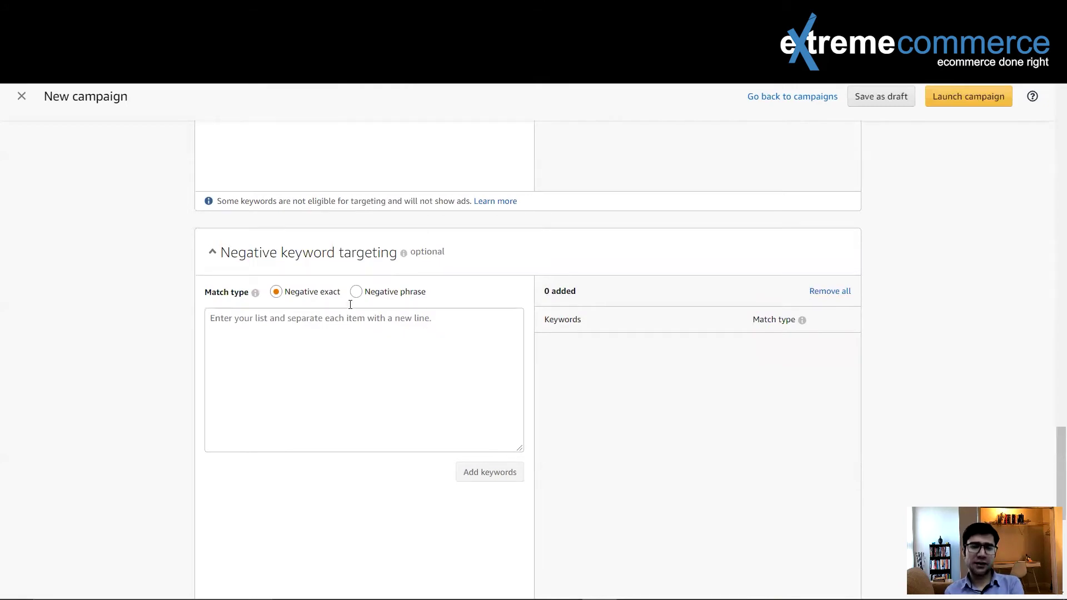
pyautogui.moveTo(476, 472)
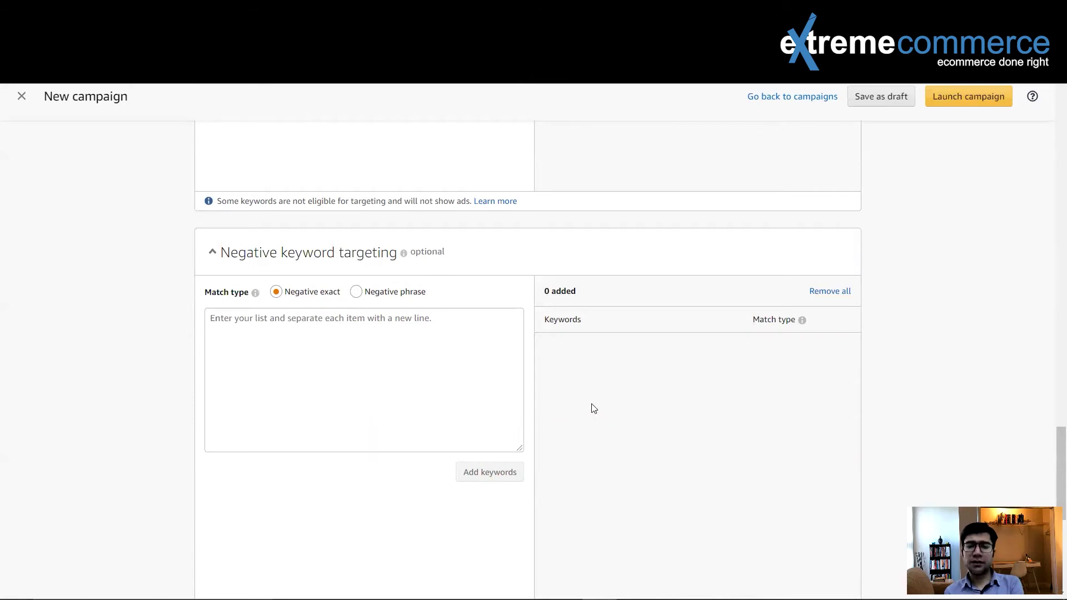
pyautogui.scroll(-7, 607, 390)
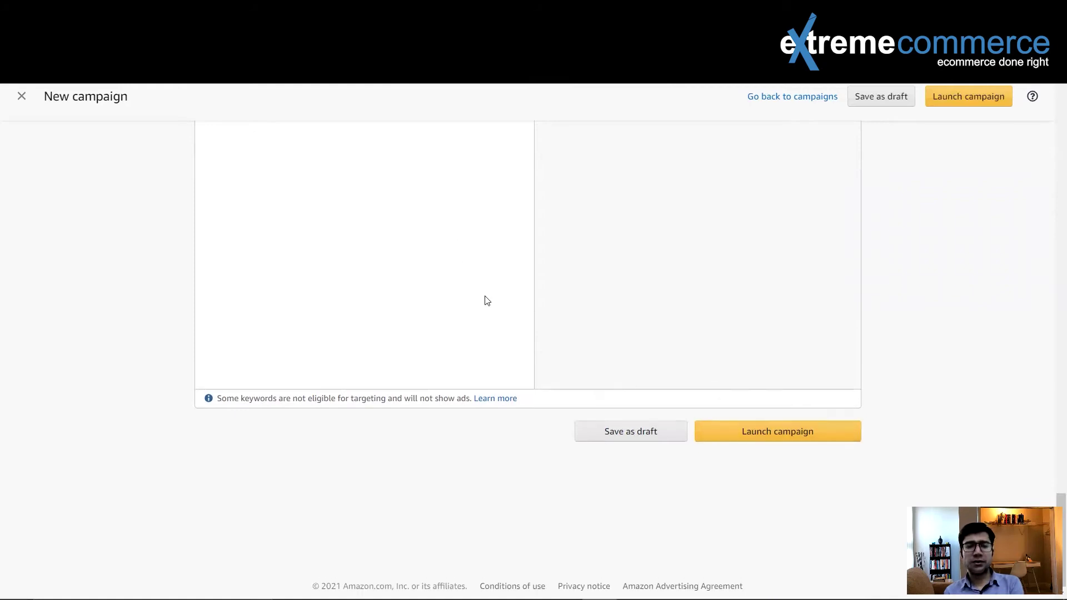
pyautogui.scroll(-4, 484, 300)
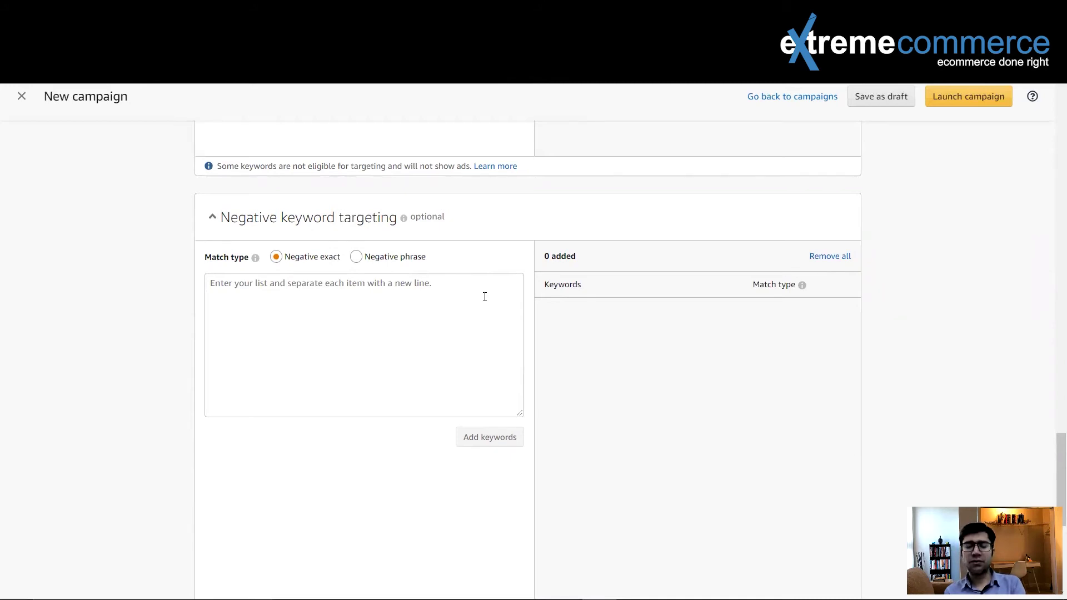
# - Switch the ad group's targeting type from keyword to Product targeting and bring its default bid settings into view
pyautogui.scroll(15, 484, 296)
pyautogui.scroll(-3, 486, 300)
pyautogui.scroll(-3, 484, 300)
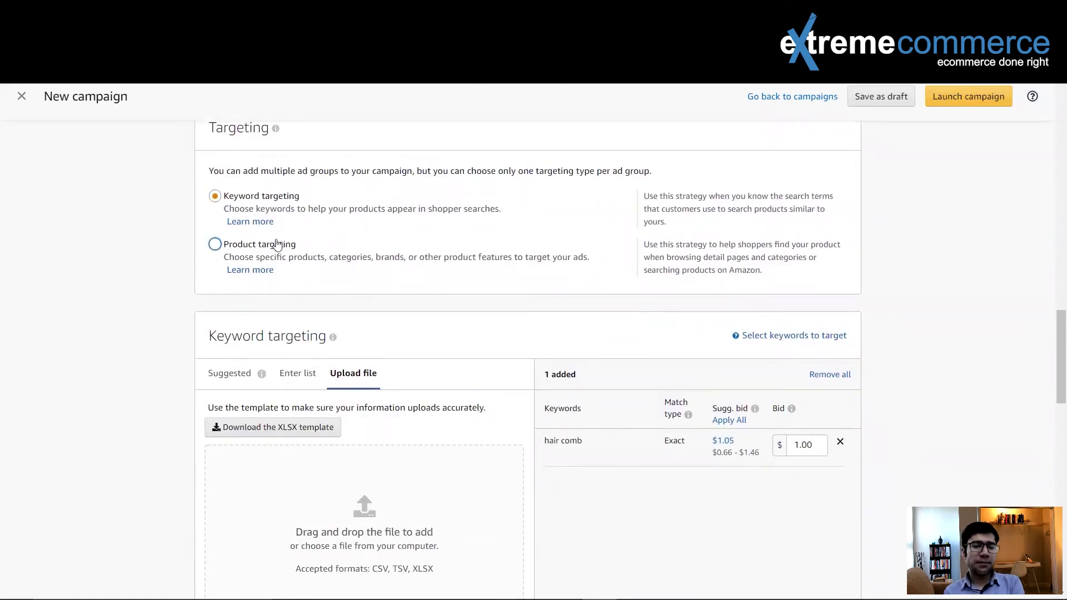
pyautogui.click(215, 245)
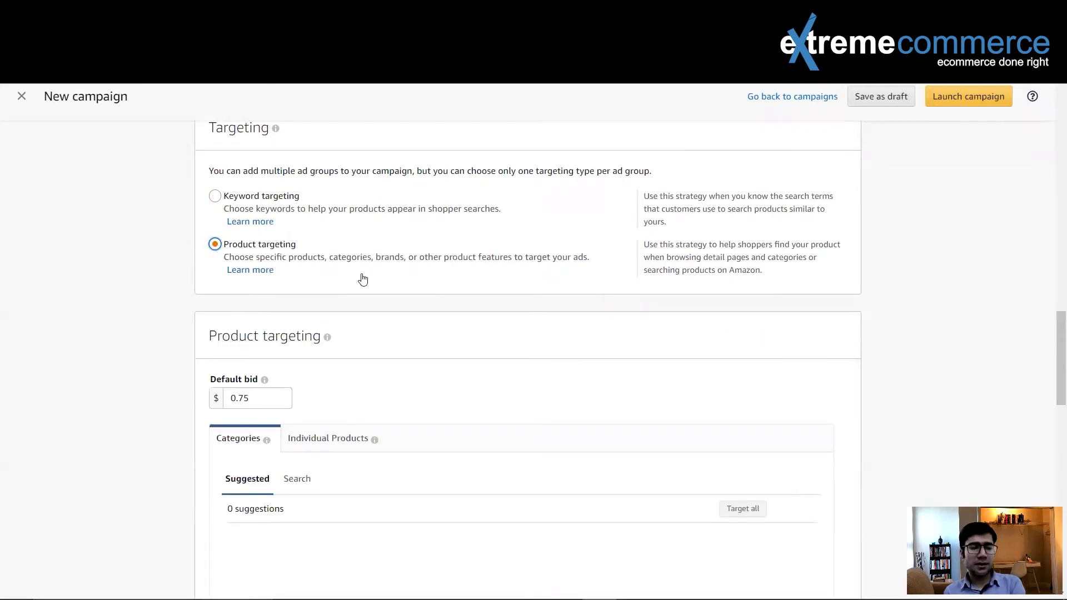
pyautogui.scroll(-3, 358, 278)
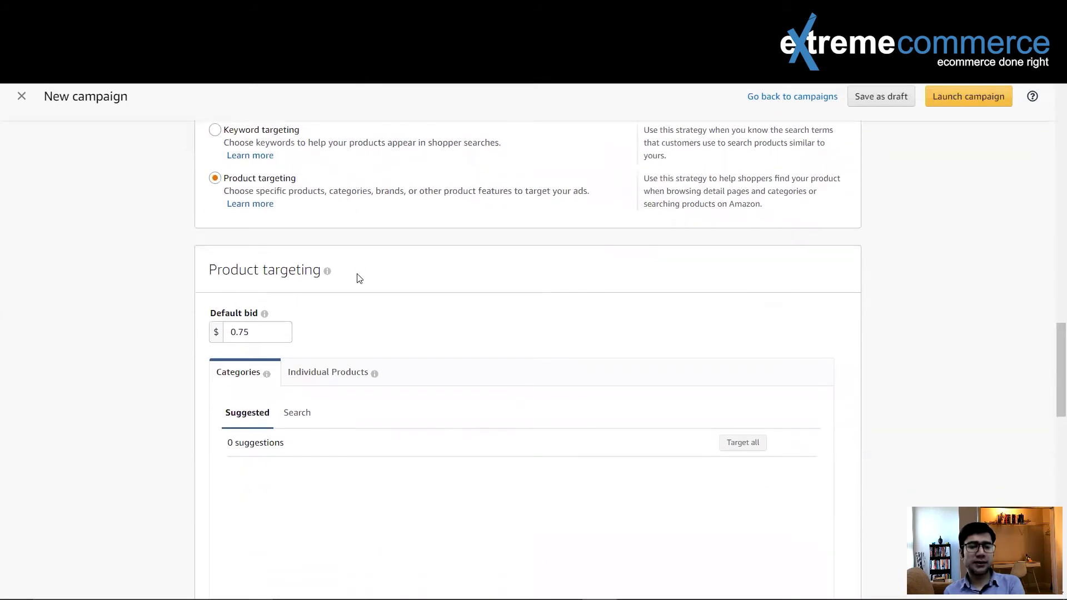
pyautogui.moveTo(266, 300)
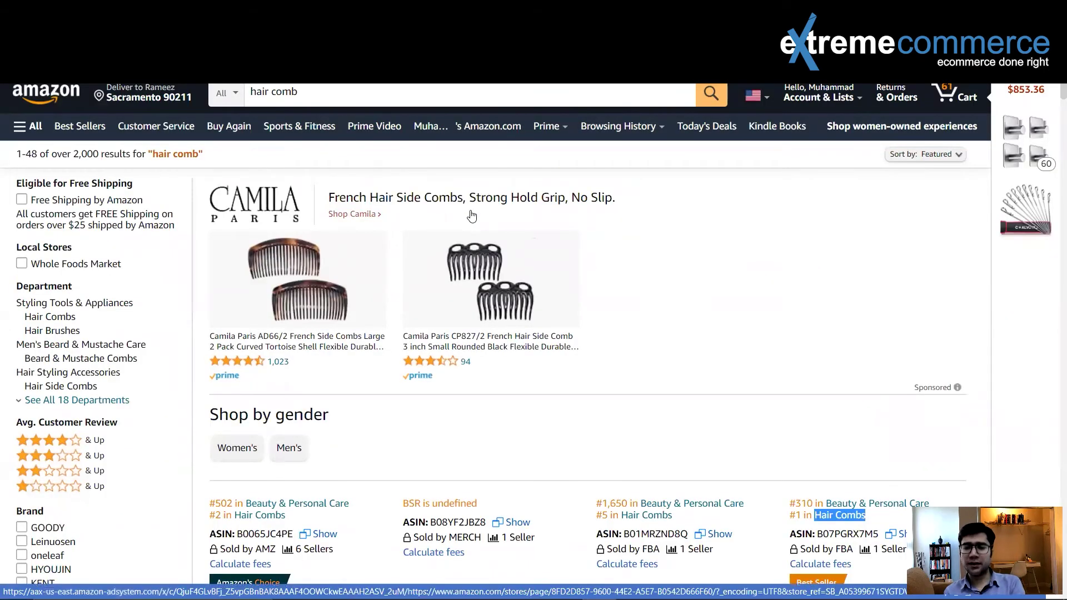
# - Switch to the Amazon "hair comb" search results, browse the listings and copy the category name "Hair Combs" from one listing's ranking
pyautogui.scroll(-2, 469, 214)
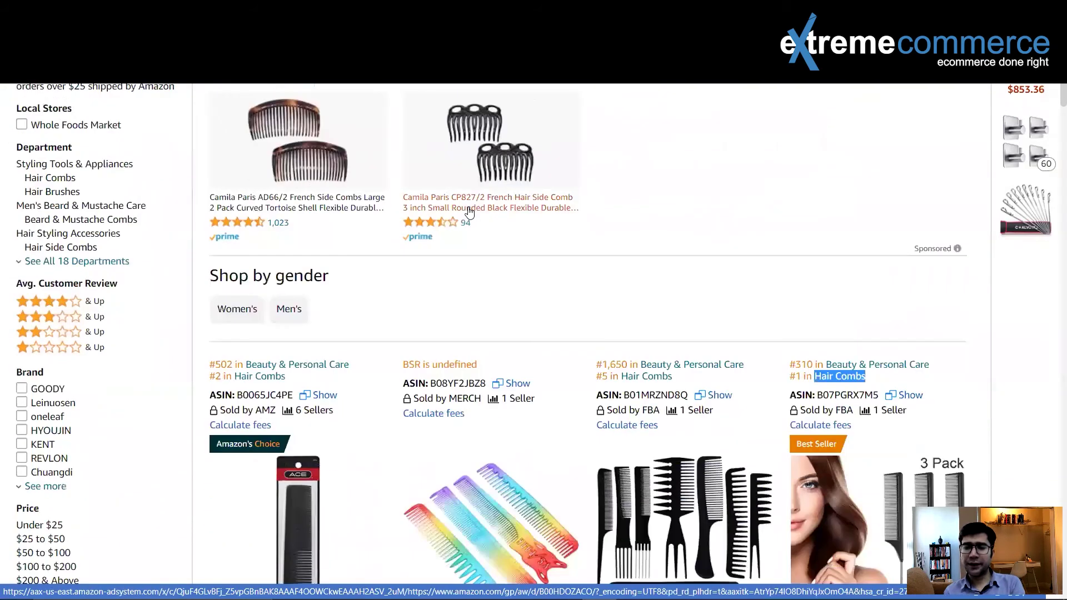
pyautogui.click(589, 286)
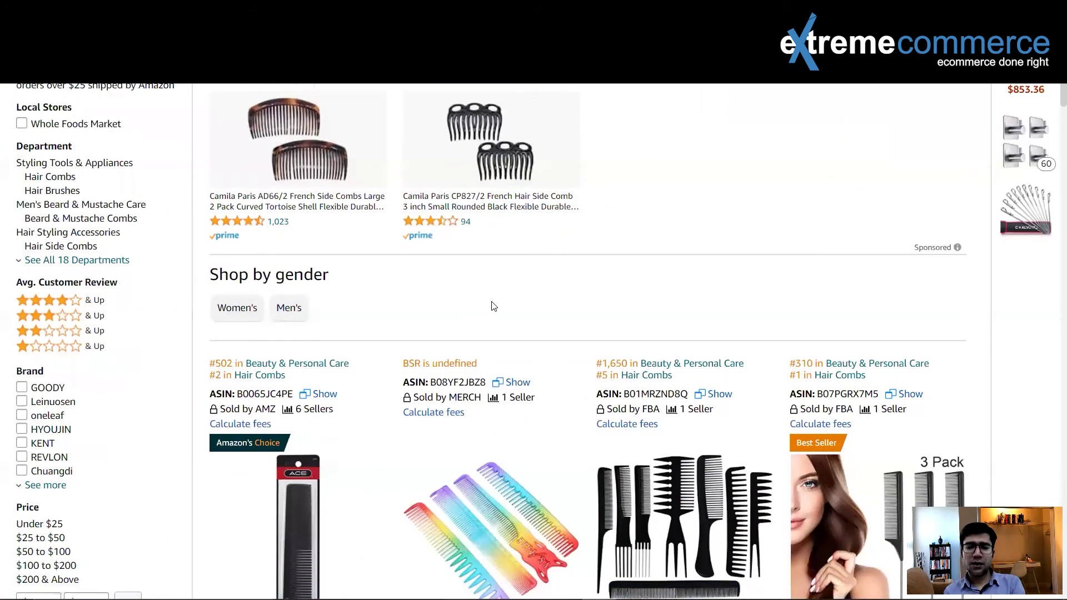
pyautogui.scroll(-2, 493, 307)
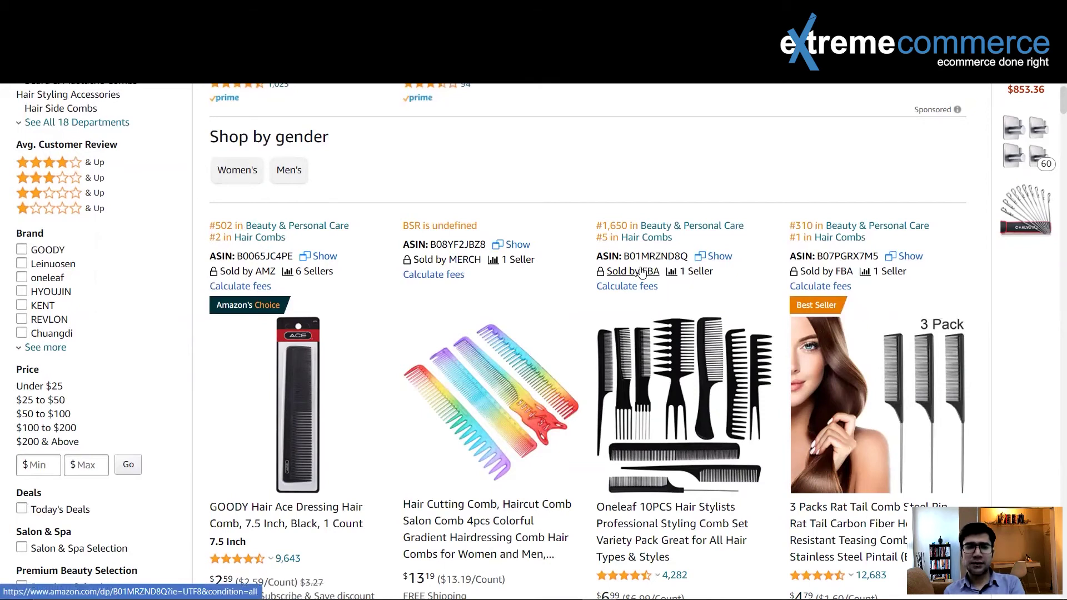
pyautogui.scroll(-1, 642, 271)
pyautogui.scroll(-2, 641, 271)
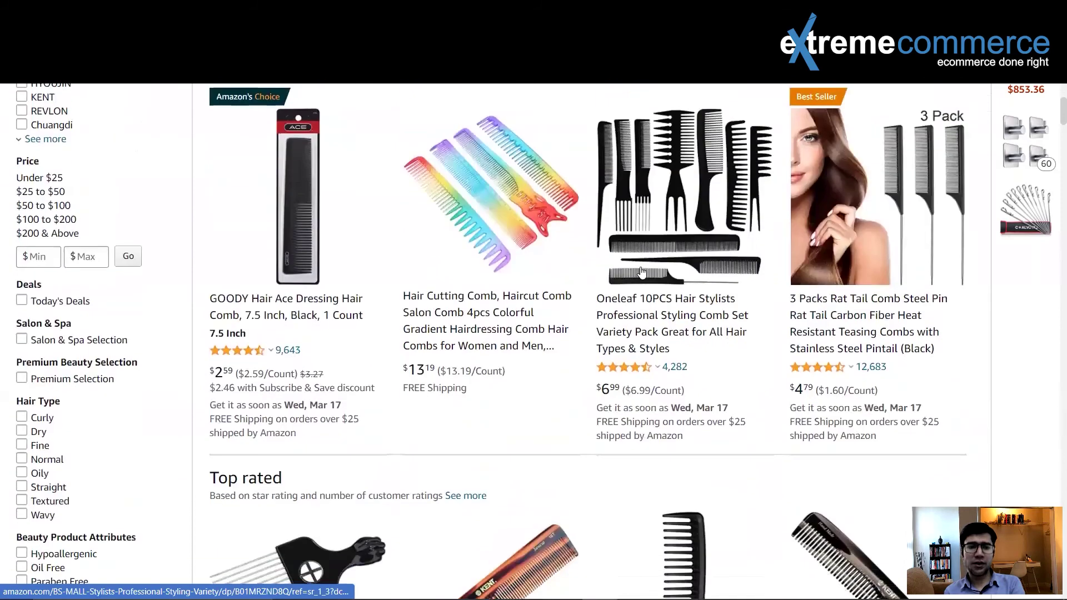
pyautogui.scroll(-7, 641, 271)
pyautogui.scroll(-5, 642, 271)
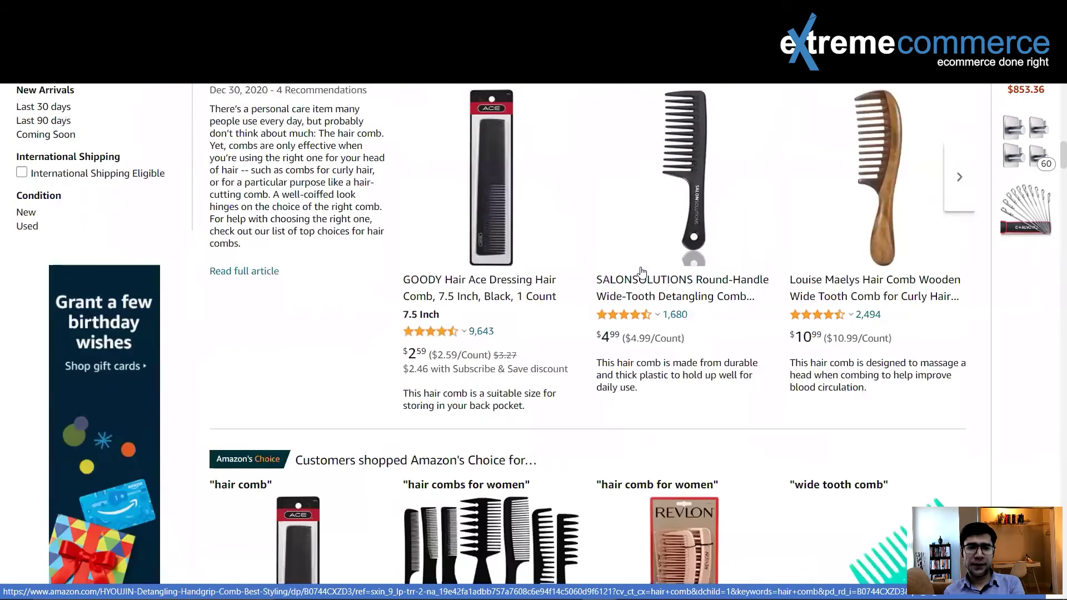
pyautogui.scroll(-8, 641, 271)
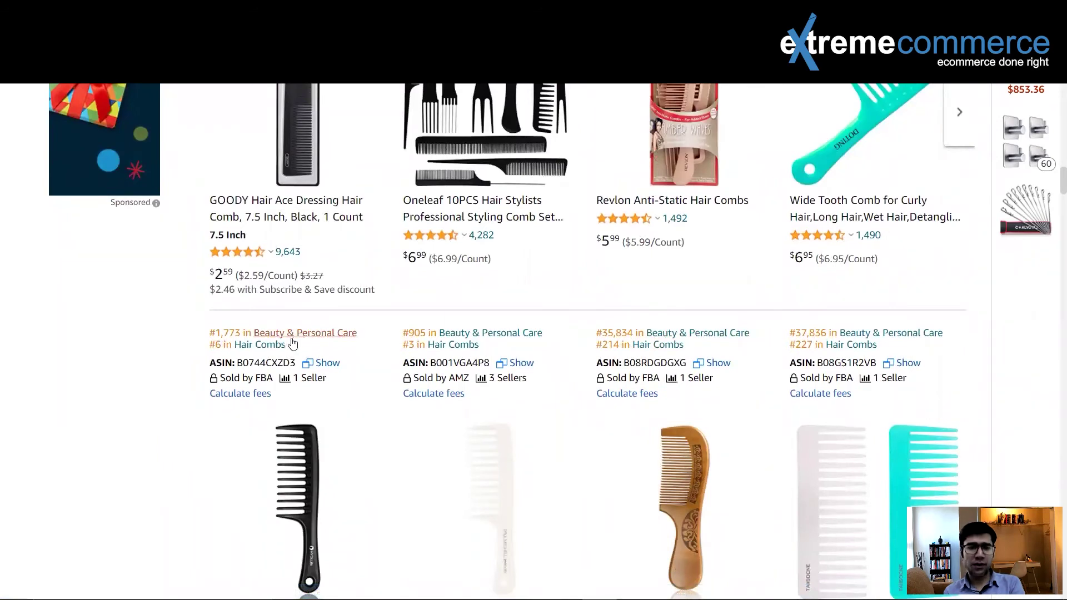
pyautogui.moveTo(284, 345); pyautogui.dragTo(234, 349)
pyautogui.hotkey('ctrl', 'c')
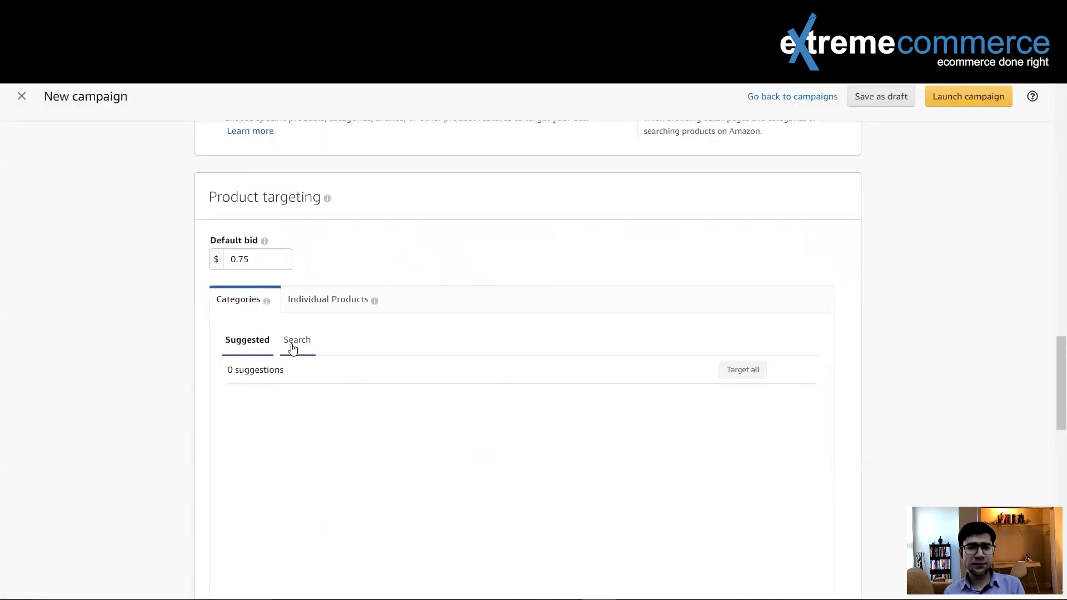
# - Search the product targeting categories for "Hair Combs" and target the Hair Combs category under Styling Tools & Appliances
pyautogui.click(293, 348)
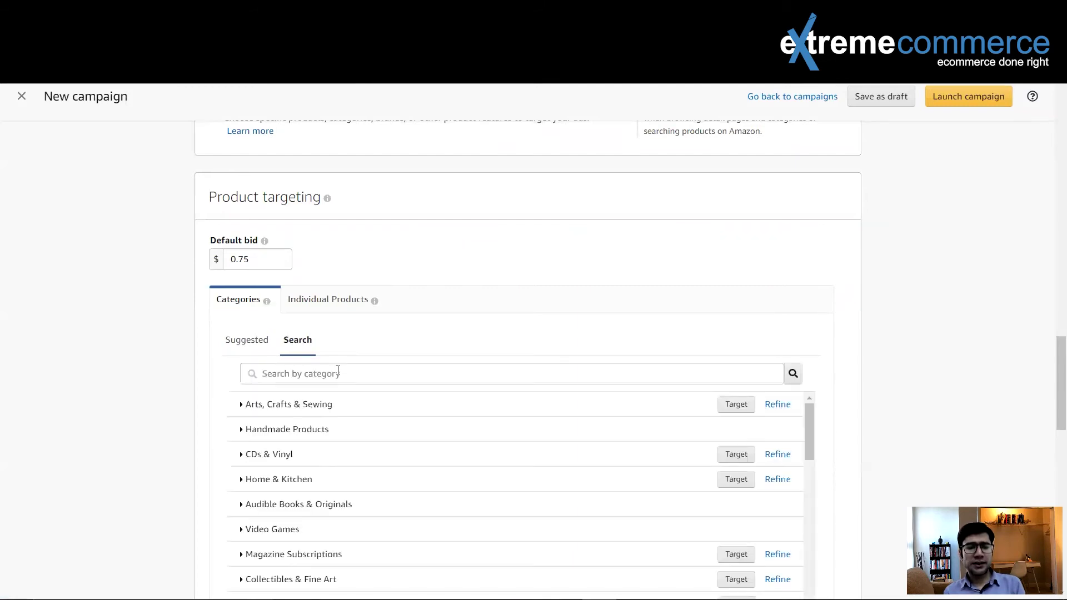
pyautogui.click(306, 375)
pyautogui.hotkey('ctrl', 'v')
pyautogui.press('Return')
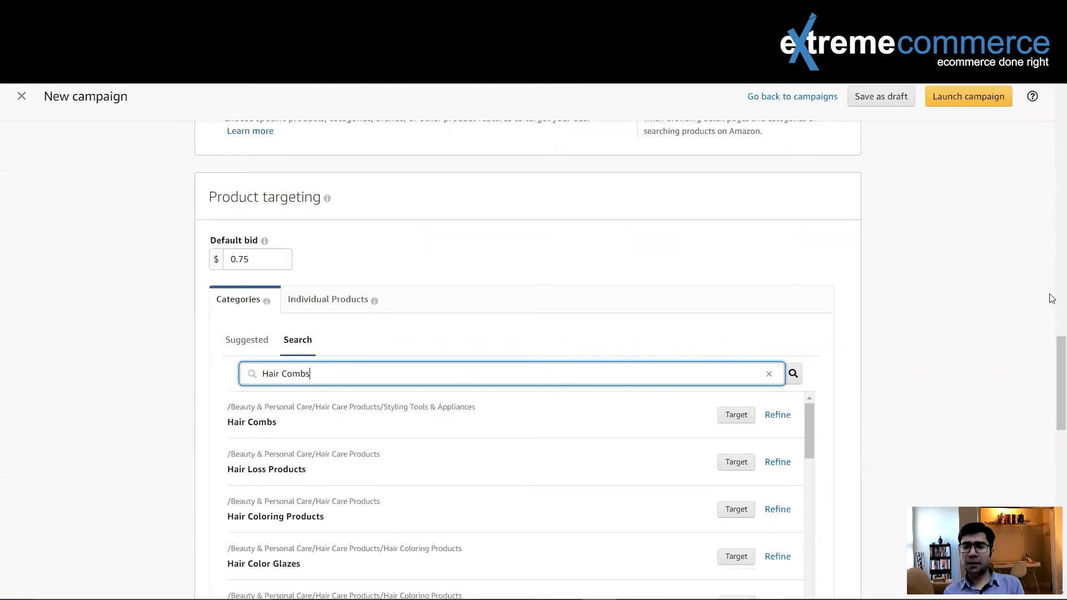
pyautogui.scroll(-2, 1051, 404)
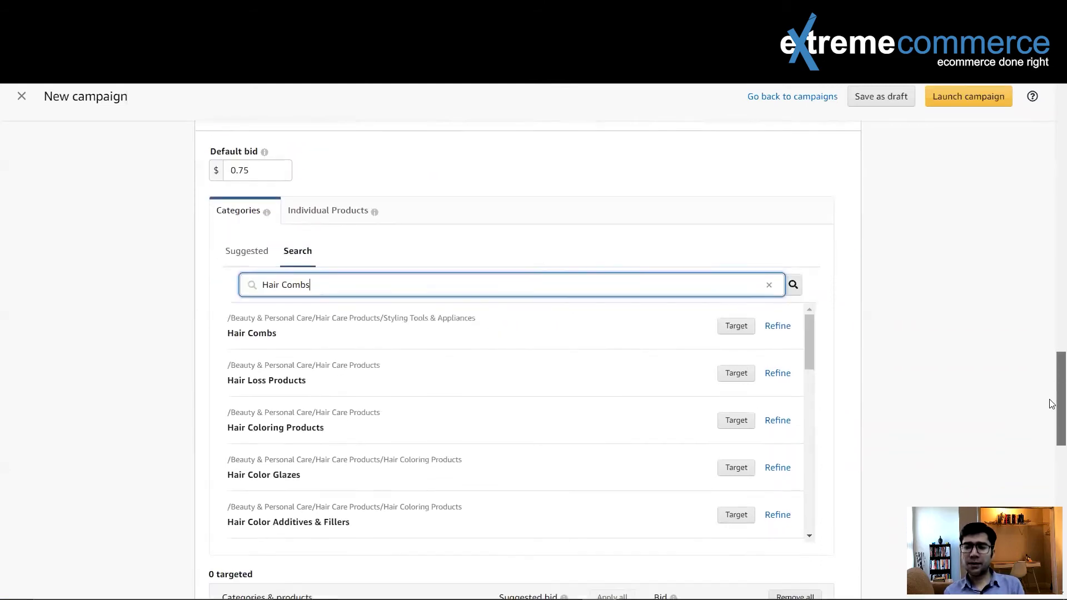
pyautogui.scroll(-2, 1051, 403)
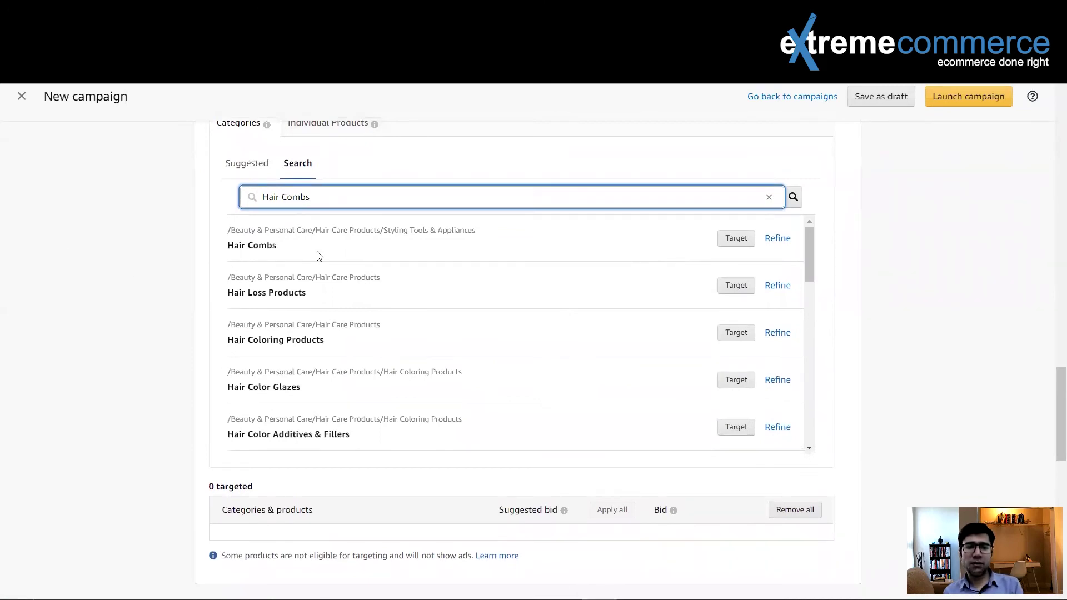
pyautogui.click(730, 245)
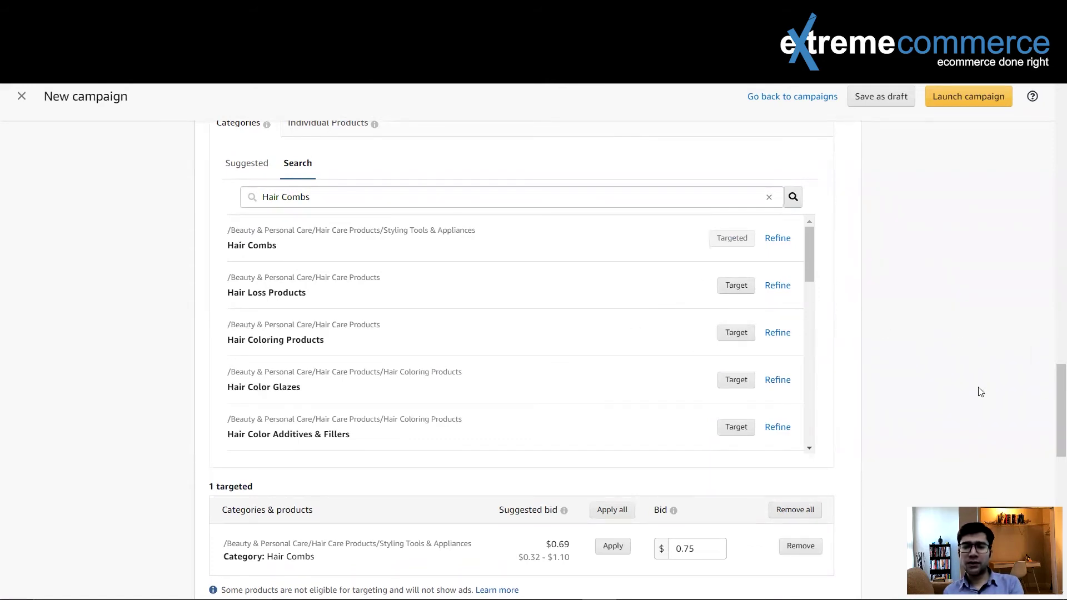
pyautogui.moveTo(1052, 419); pyautogui.dragTo(1051, 453)
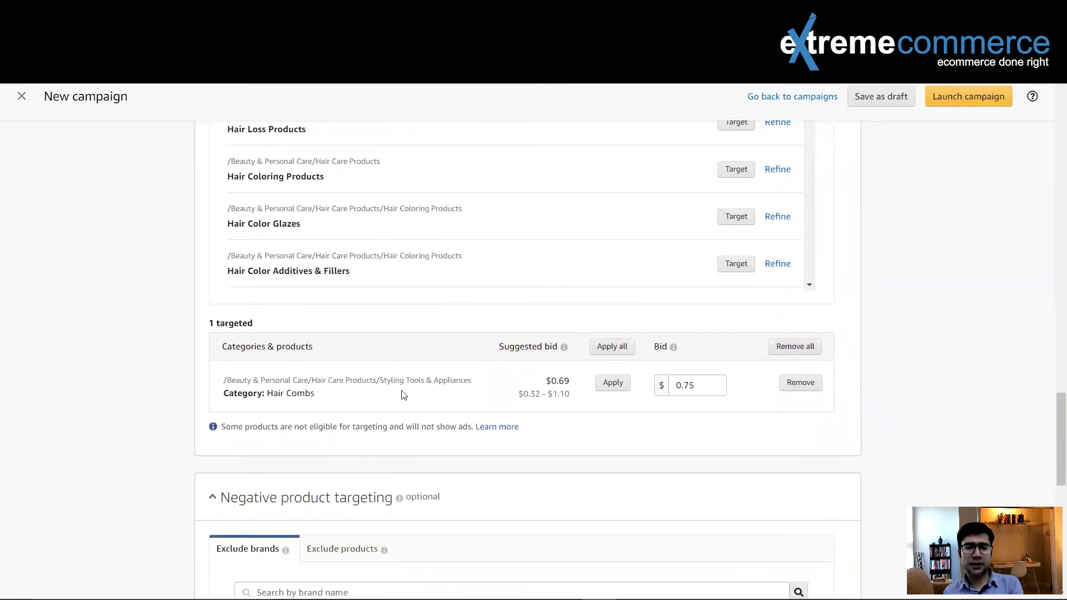
pyautogui.moveTo(701, 386); pyautogui.dragTo(672, 383)
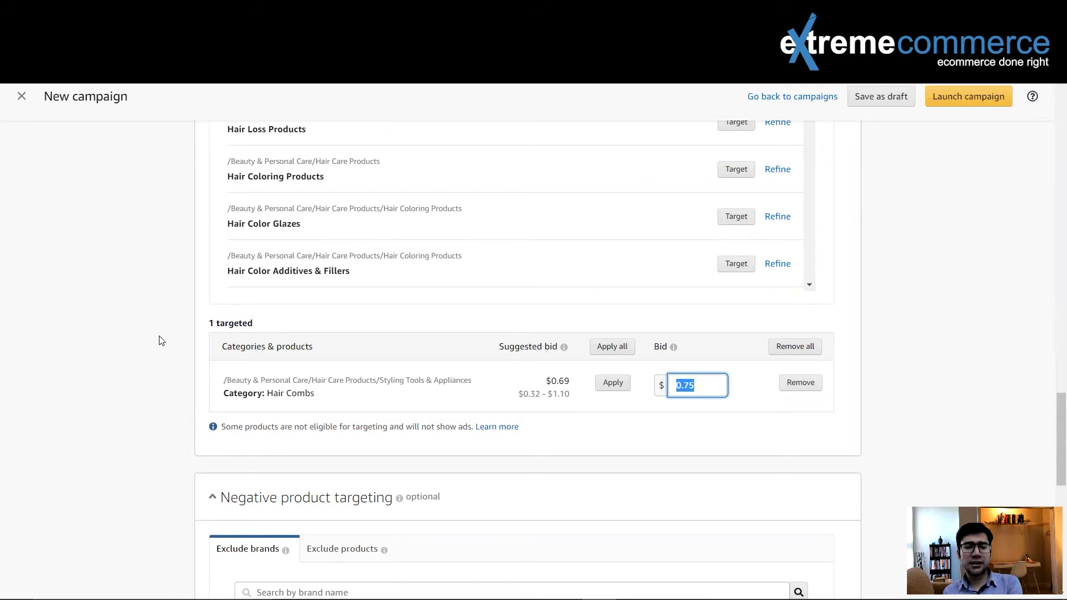
pyautogui.click(132, 338)
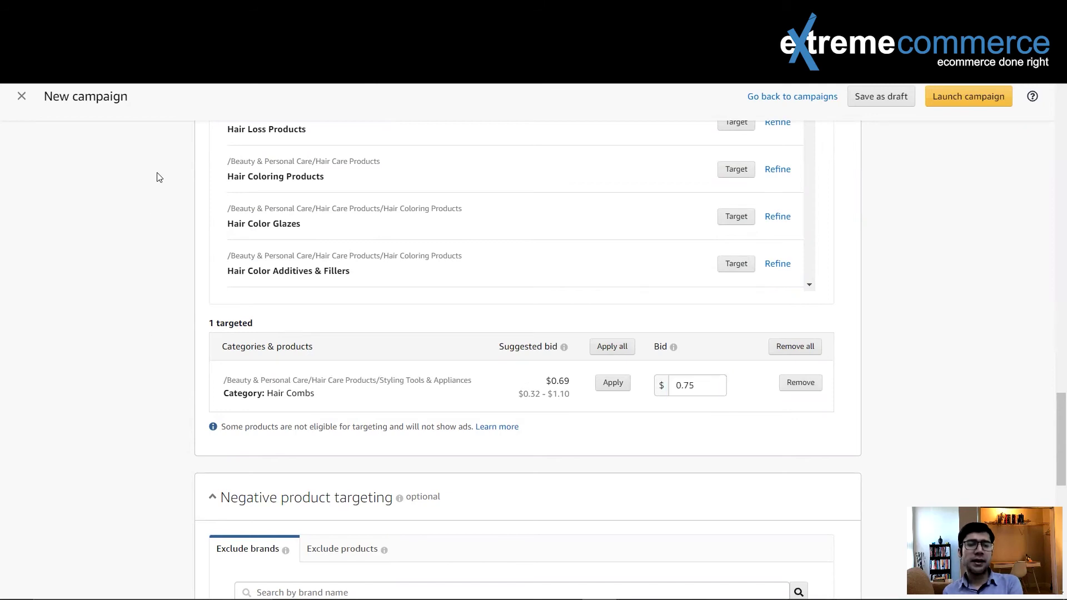
# - Look at the individual product targeting options, from the suggested products to the search by product name, ASIN or SKU
pyautogui.scroll(3, 158, 178)
pyautogui.scroll(4, 160, 179)
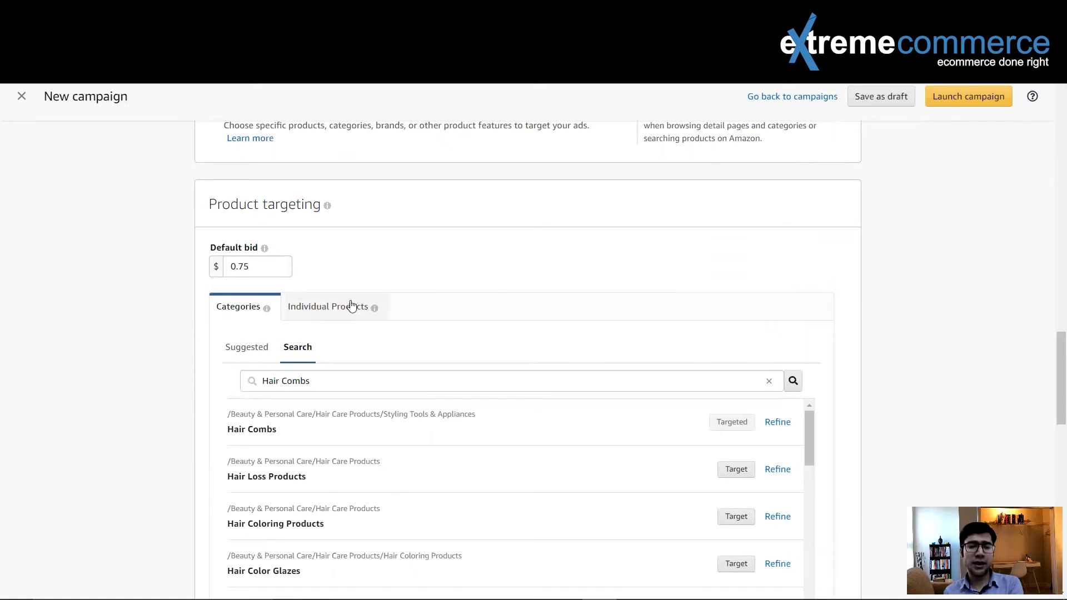
pyautogui.click(316, 312)
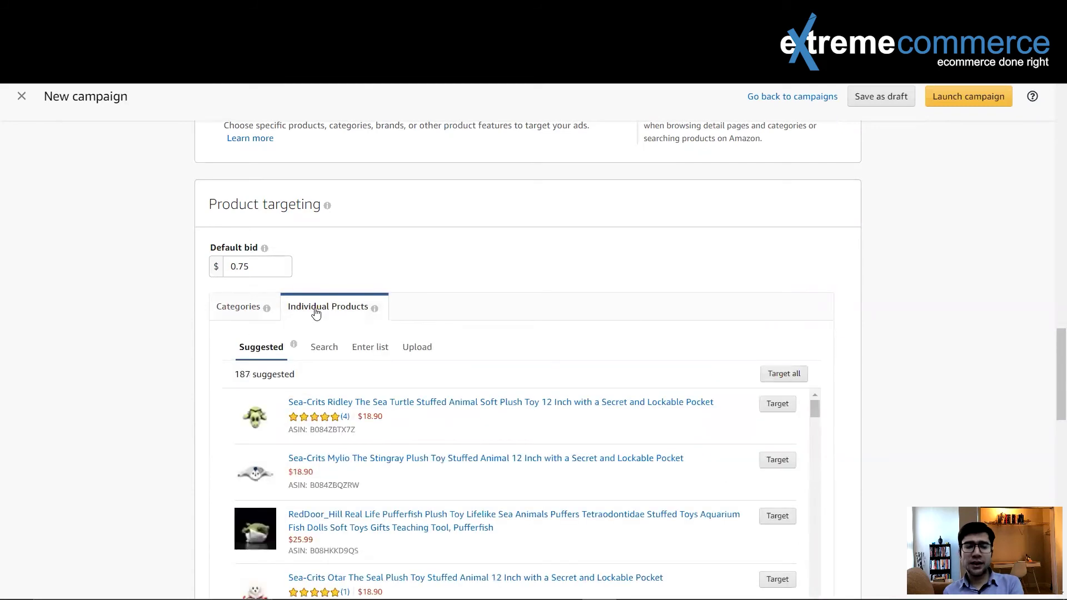
pyautogui.click(328, 348)
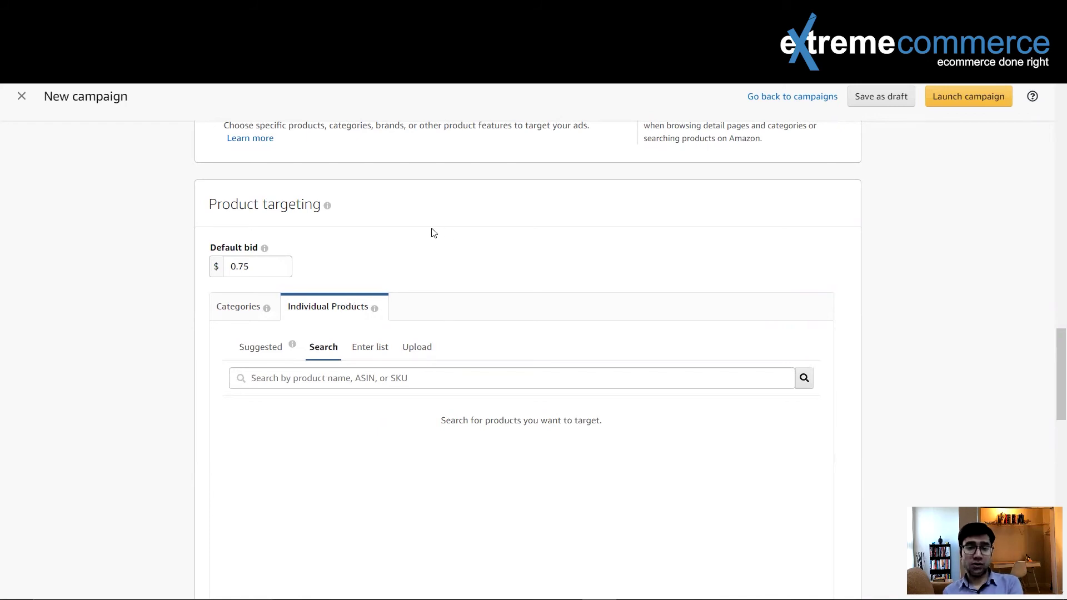
# - Return to category targeting and search for "Hair Combs" again
pyautogui.click(233, 306)
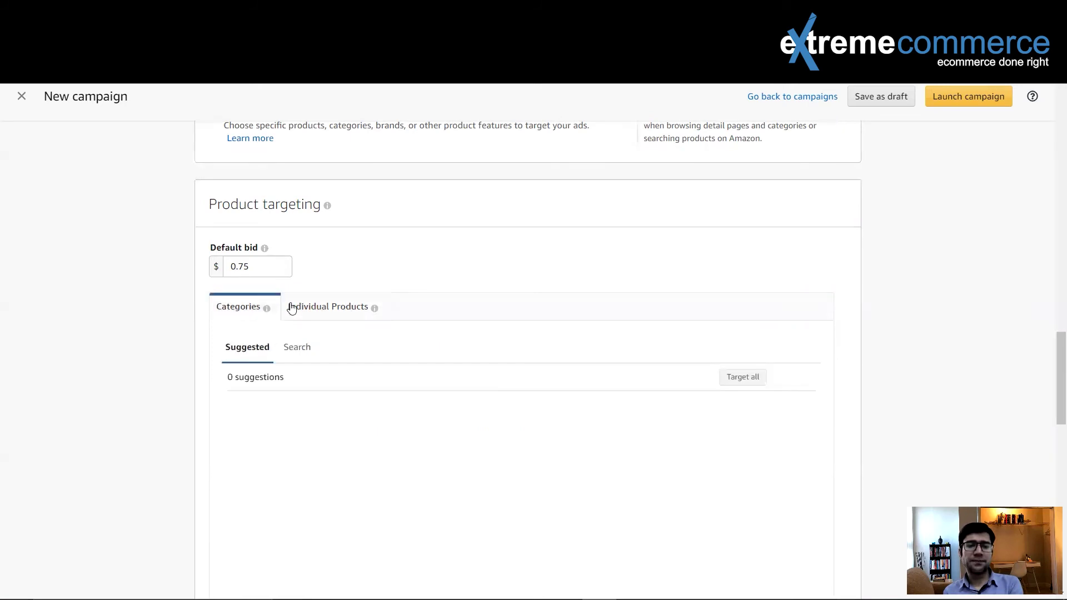
pyautogui.click(305, 348)
pyautogui.click(292, 380)
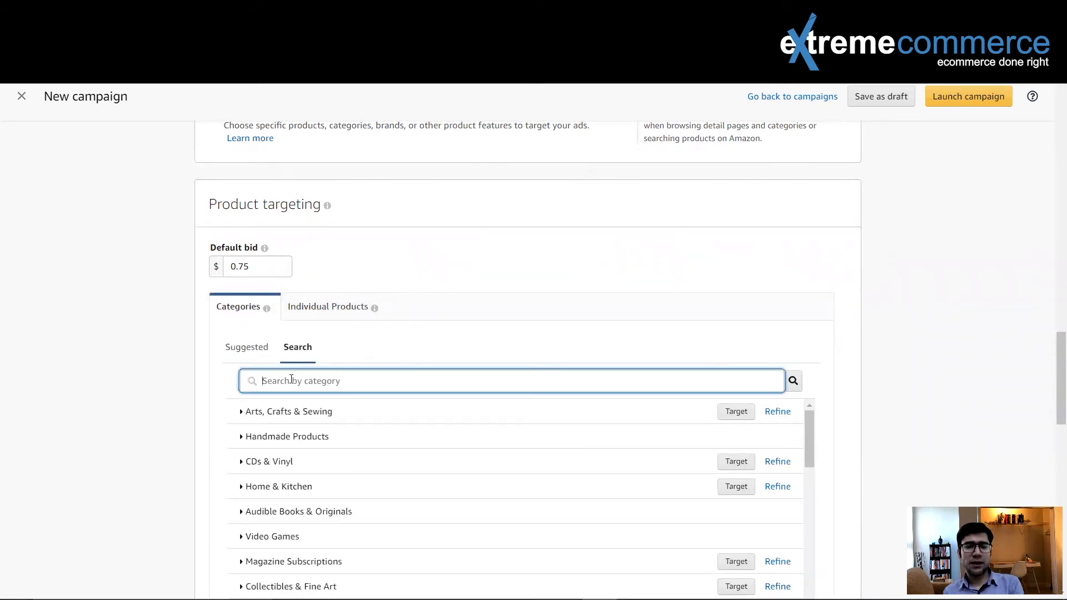
pyautogui.write('Hair Combs')
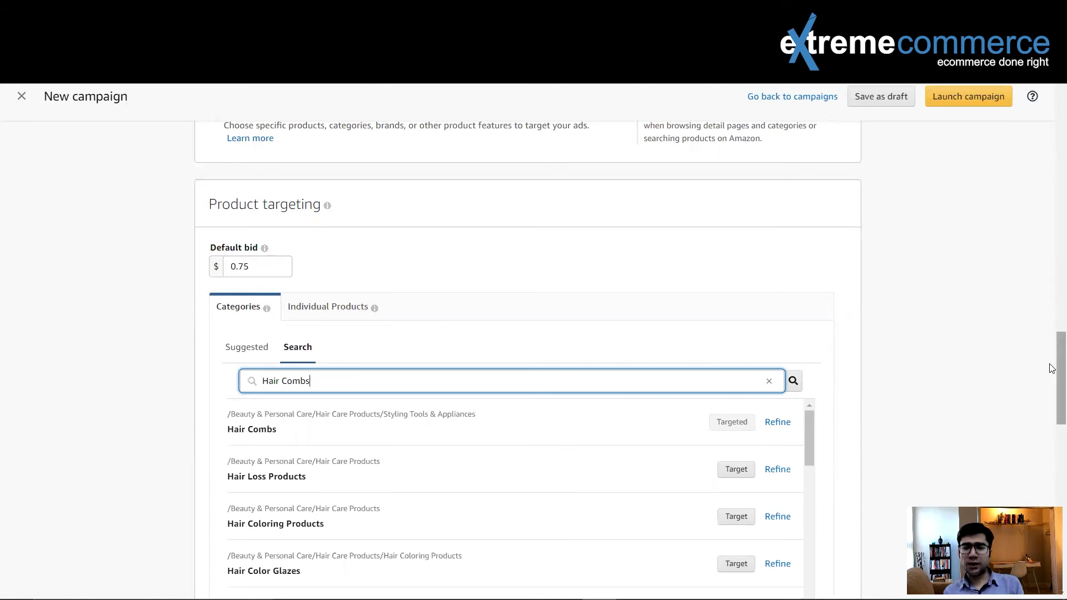
# - Review the brand exclusion search under Negative product targeting and compare it with the brands in the Amazon hair comb results
pyautogui.moveTo(1049, 364); pyautogui.dragTo(1052, 466)
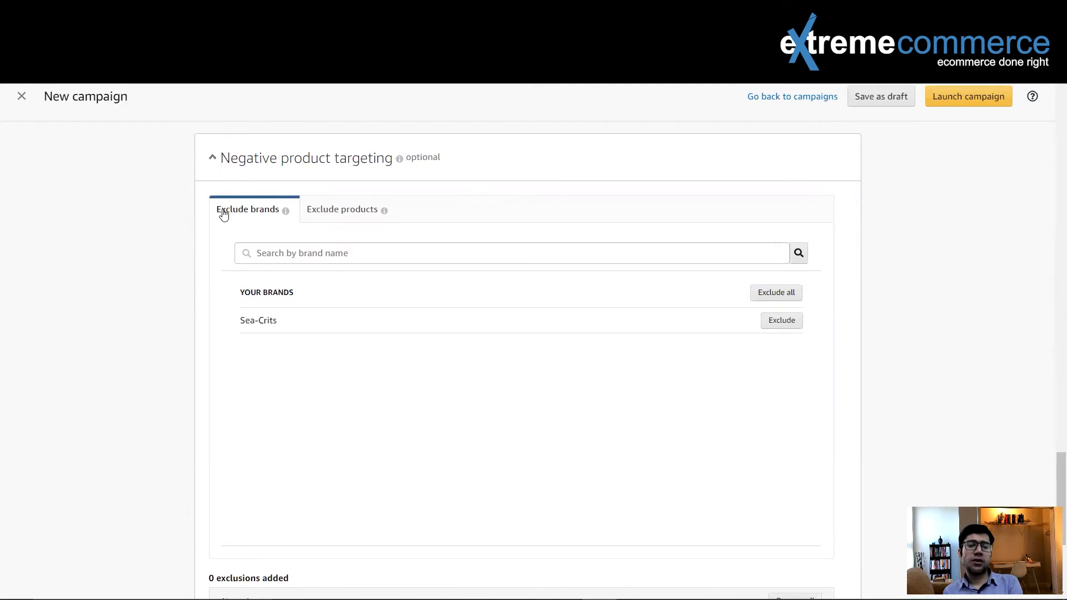
pyautogui.moveTo(285, 210)
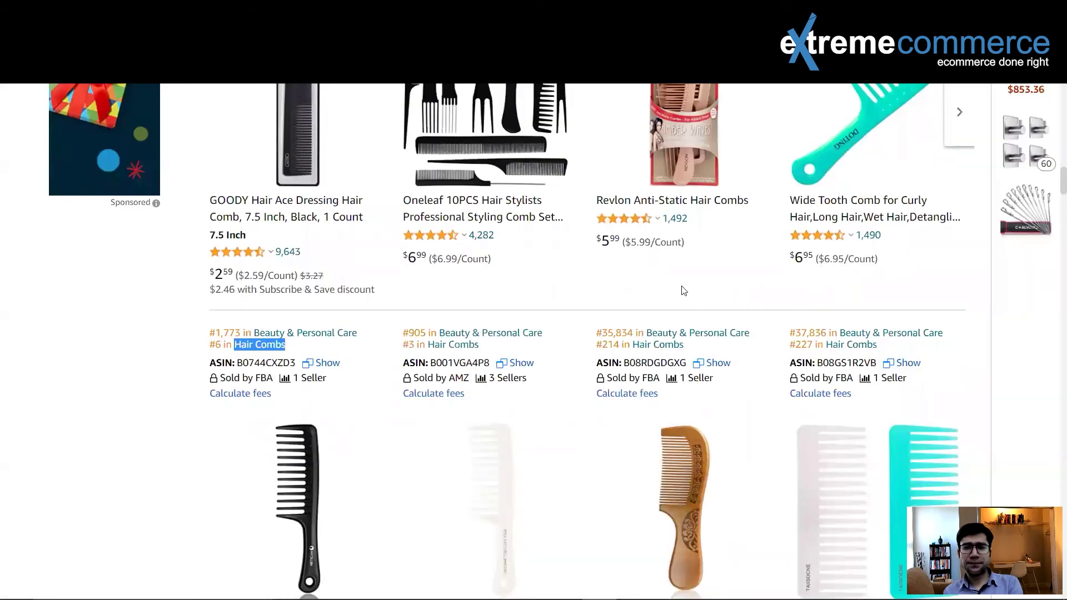
pyautogui.scroll(20, 684, 290)
pyautogui.scroll(-4, 680, 285)
pyautogui.scroll(-2, 680, 286)
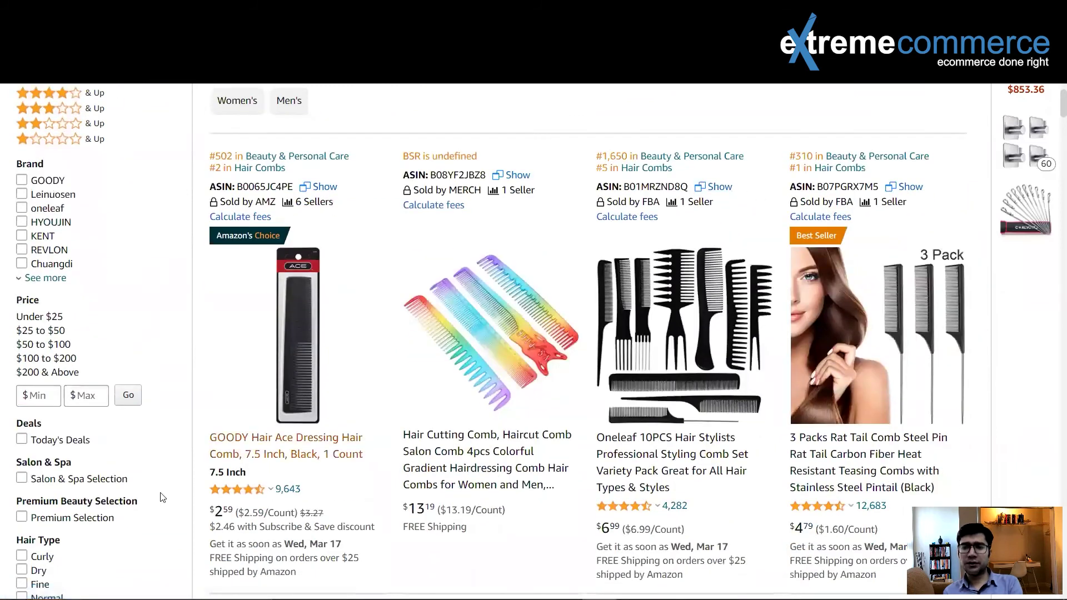
pyautogui.scroll(-2, 811, 248)
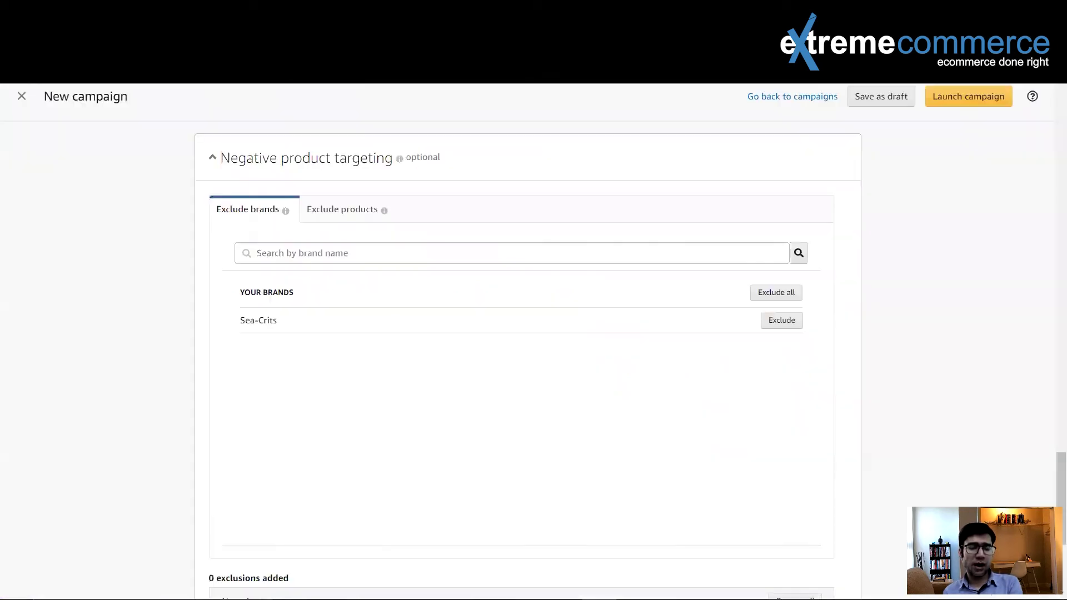
pyautogui.click(285, 256)
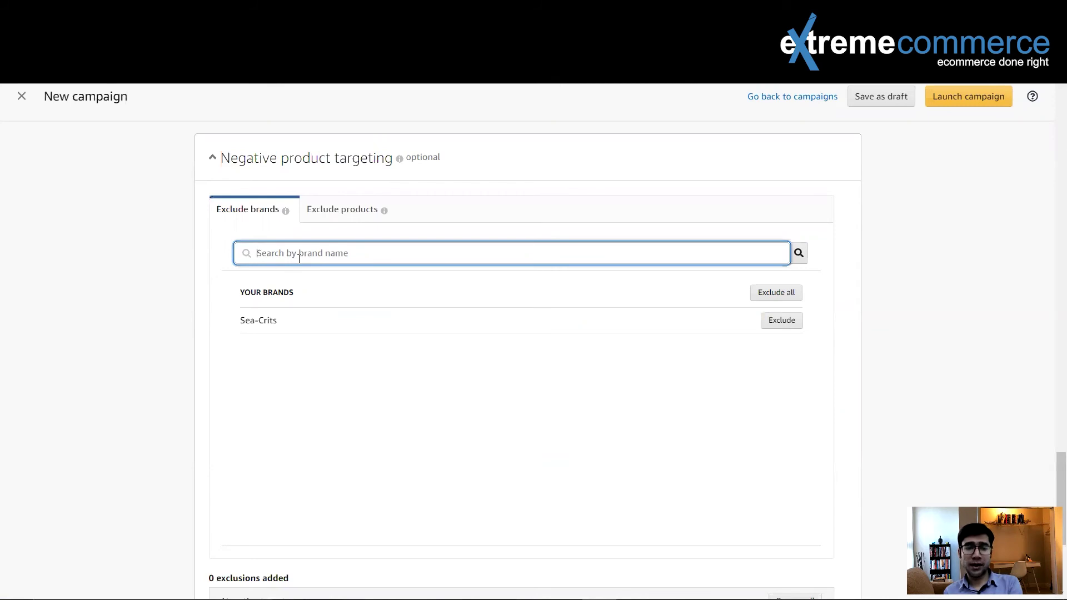
# - Open list entry for excluding products and copy the ASIN of the best-selling 3-pack rat tail comb from the Amazon results
pyautogui.click(340, 210)
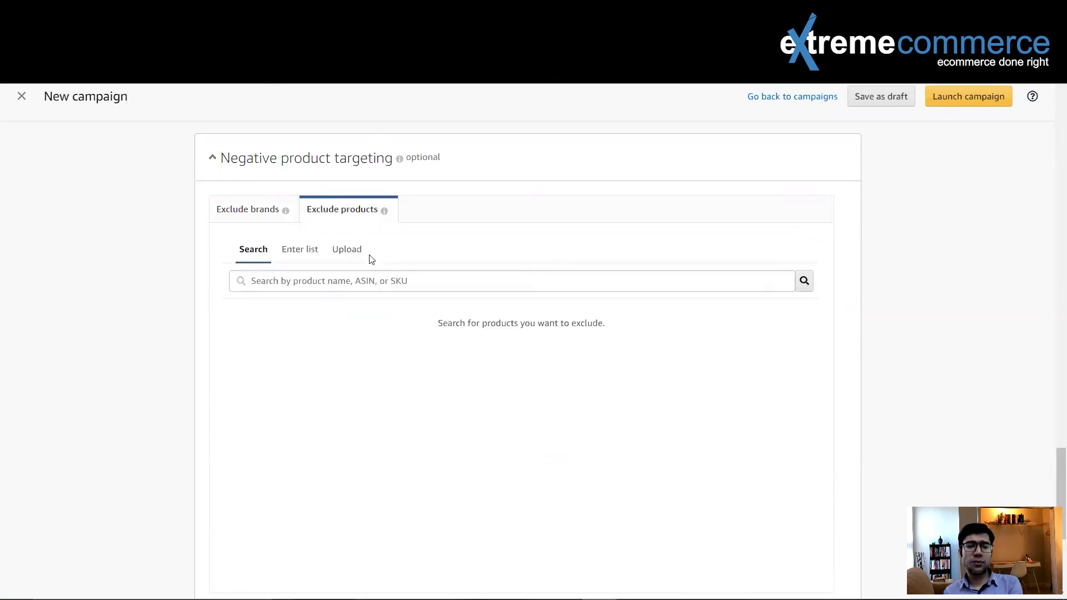
pyautogui.click(290, 254)
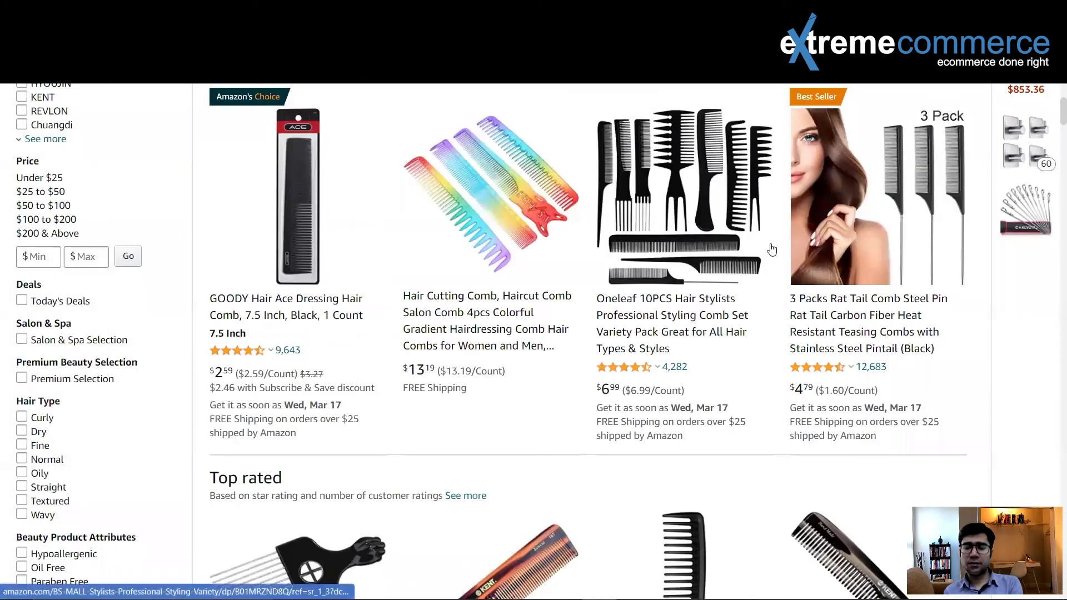
pyautogui.scroll(3, 772, 250)
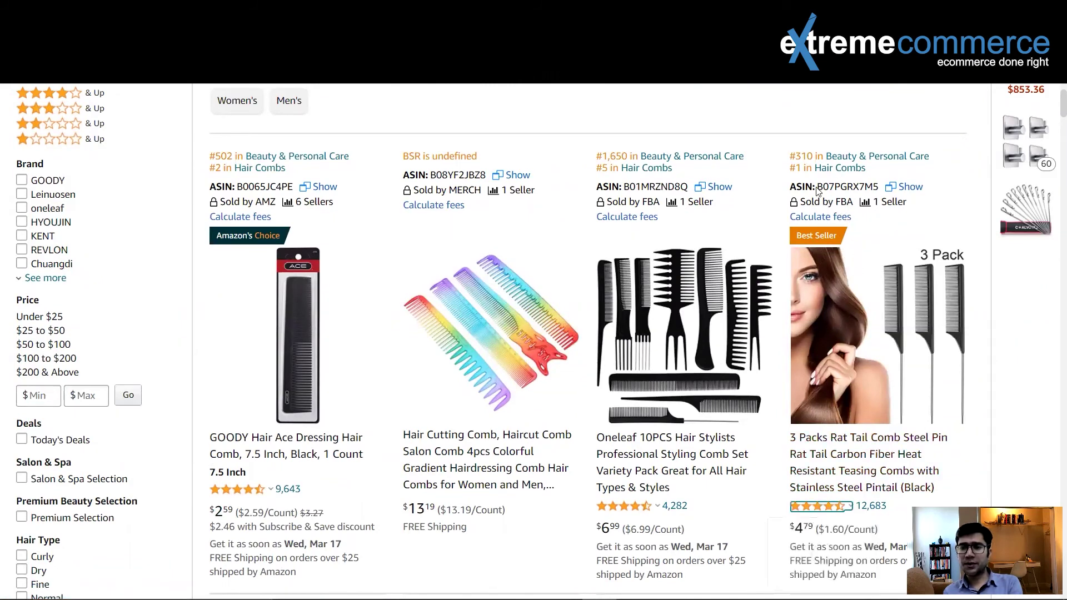
pyautogui.moveTo(817, 188); pyautogui.dragTo(877, 184)
pyautogui.hotkey('ctrl', 'c')
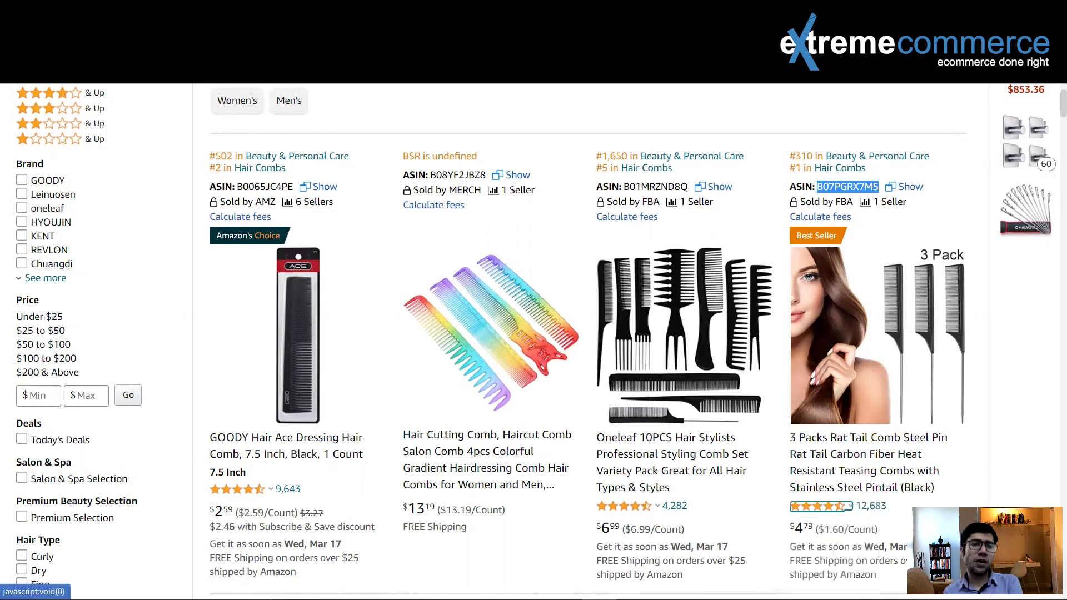
pyautogui.click(133, 10)
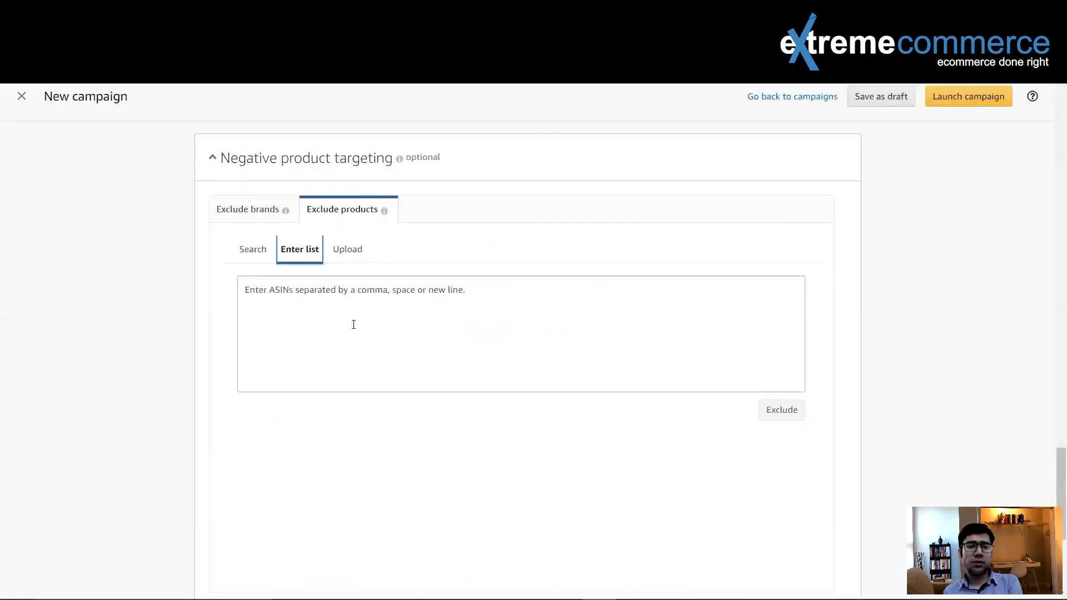
# - Exclude the product with ASIN B07PGRX7M5 under Negative product targeting
pyautogui.click(277, 299)
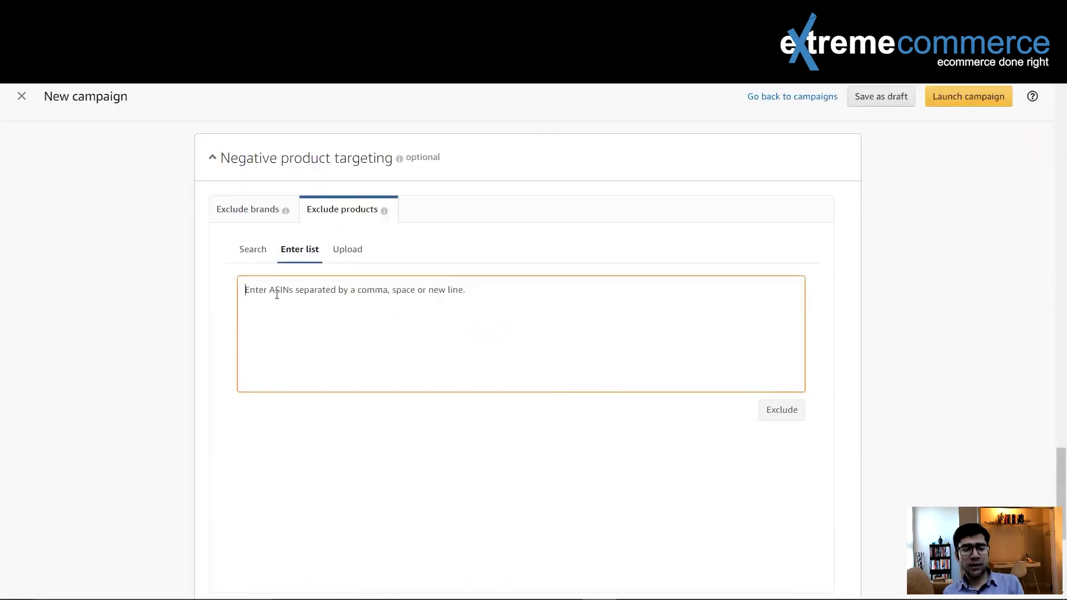
pyautogui.hotkey('ctrl', 'v')
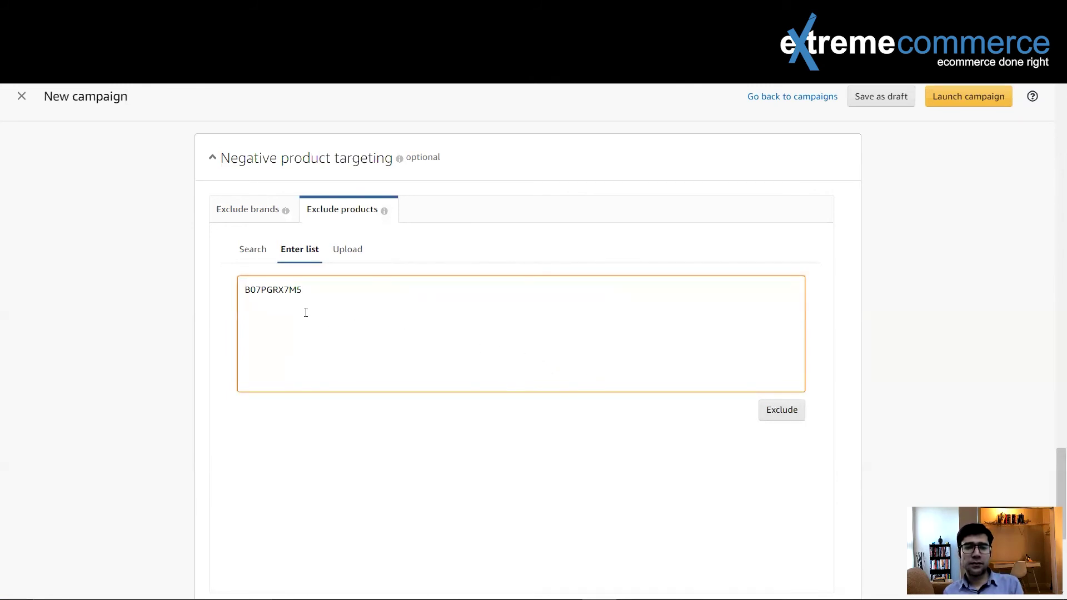
pyautogui.click(779, 411)
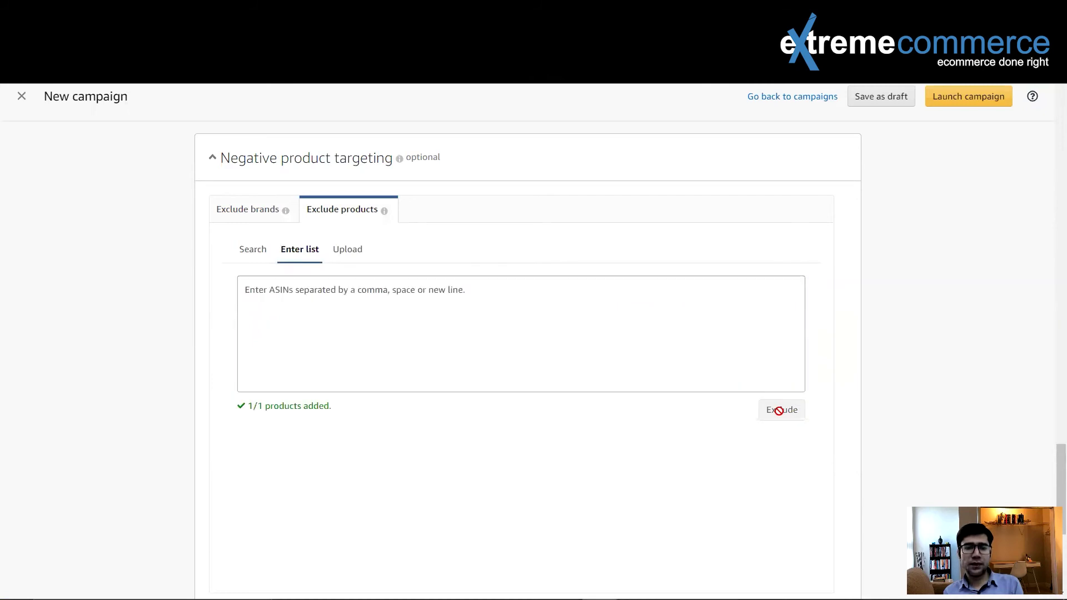
# - Check the excluded product under Negative targets against the targeted category and the Hair Combs category search results
pyautogui.scroll(-1, 647, 380)
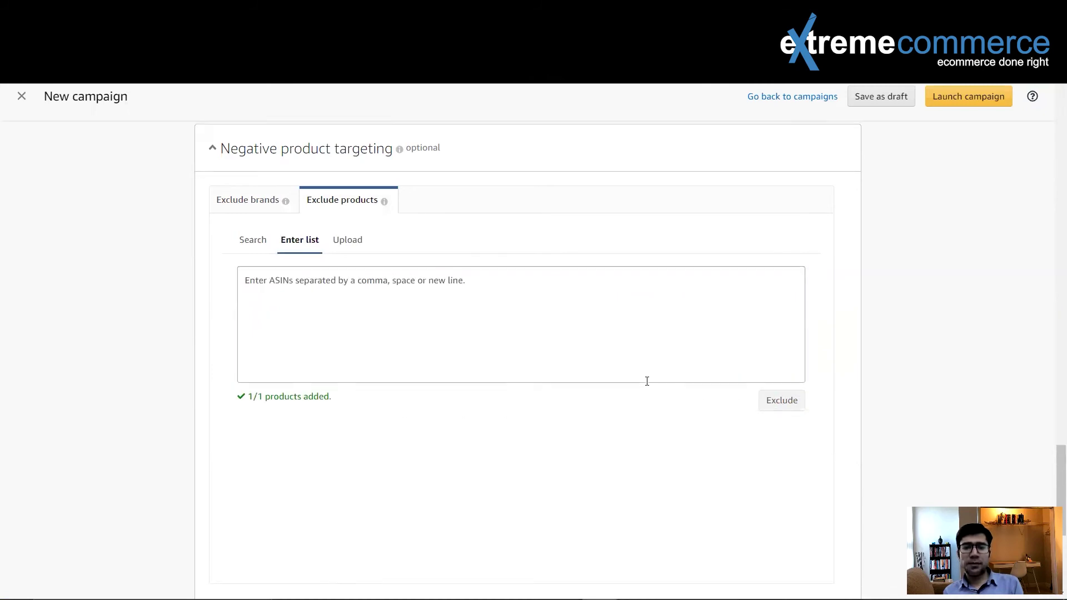
pyautogui.scroll(-4, 647, 381)
pyautogui.scroll(-1, 647, 385)
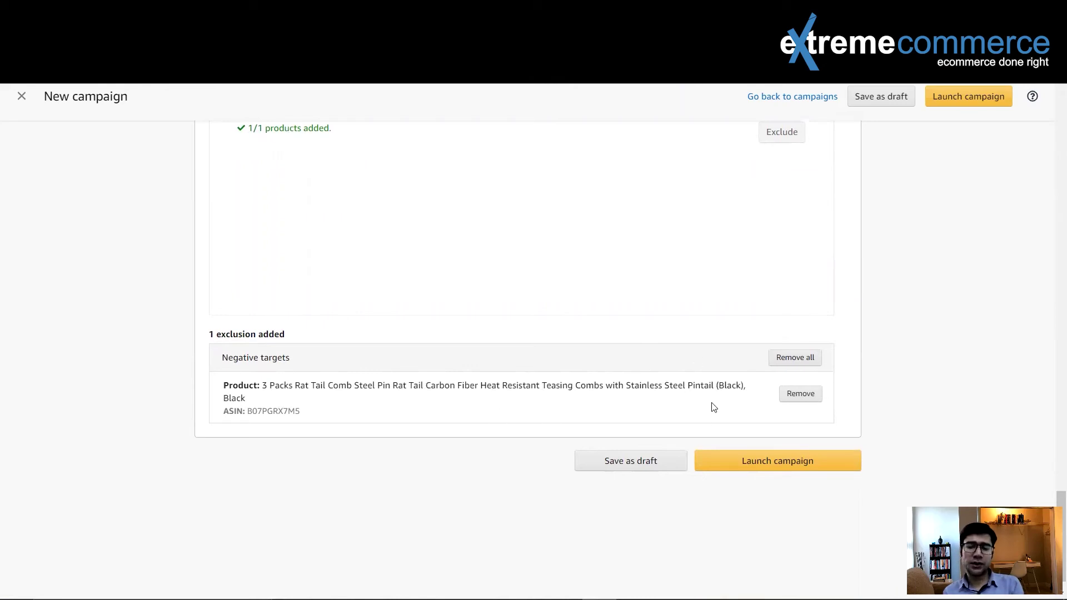
pyautogui.scroll(10, 595, 373)
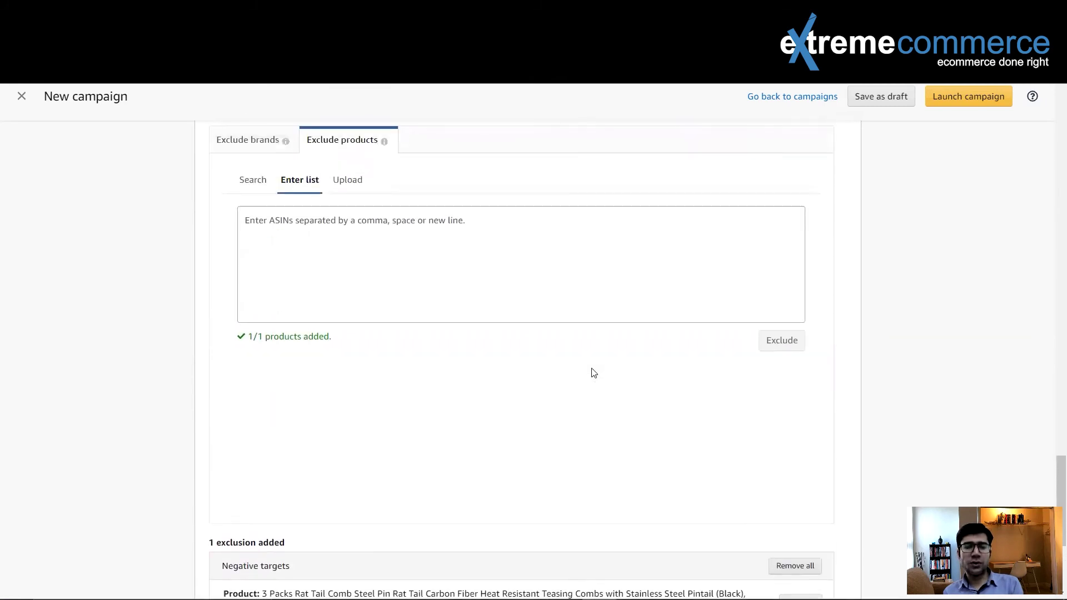
pyautogui.scroll(4, 593, 372)
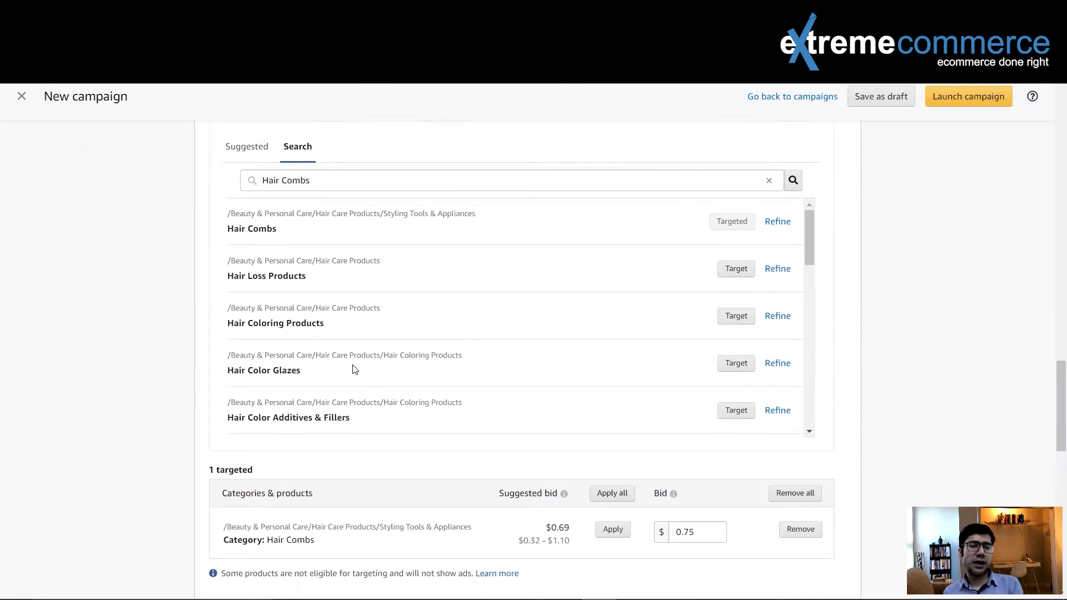
pyautogui.scroll(-8, 357, 369)
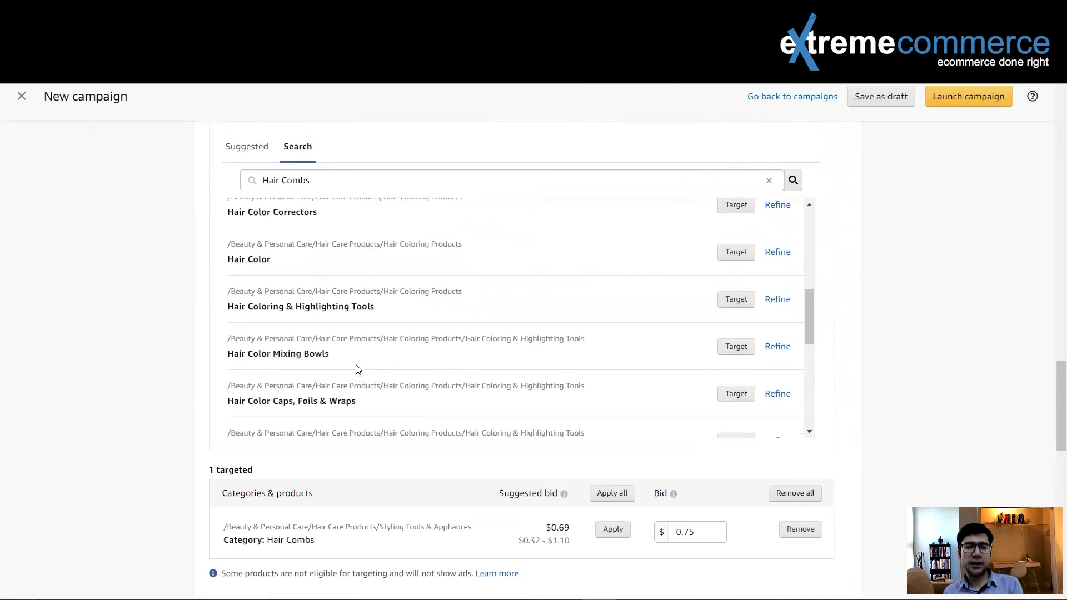
pyautogui.moveTo(1052, 395); pyautogui.dragTo(1052, 520)
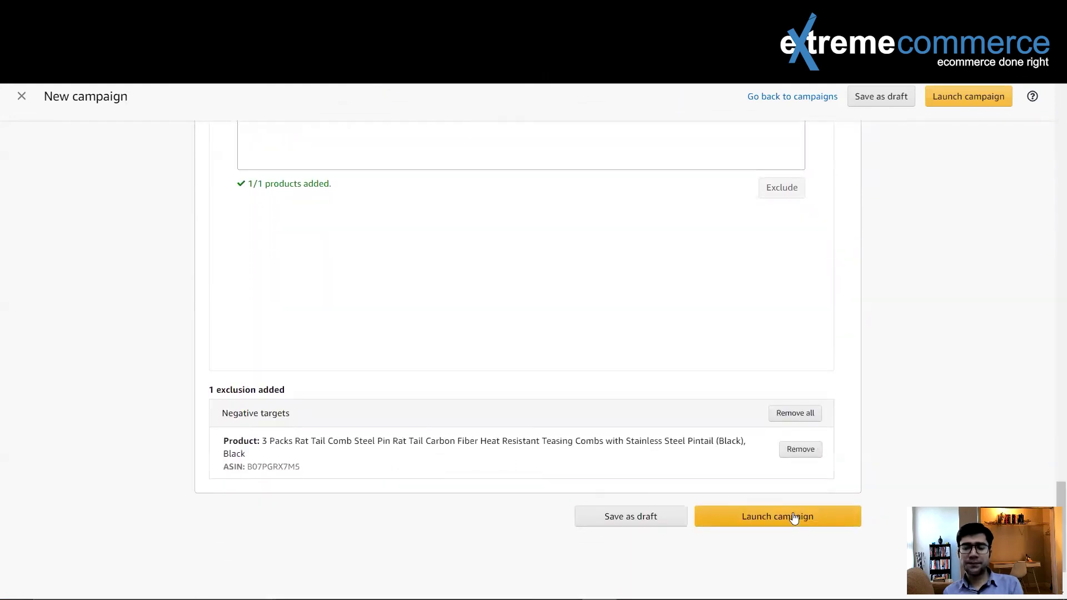
# - Enter ASIN B07PGRX7M5 in the list of individual products to target, without adding it as a target
pyautogui.moveTo(1054, 498); pyautogui.dragTo(1052, 328)
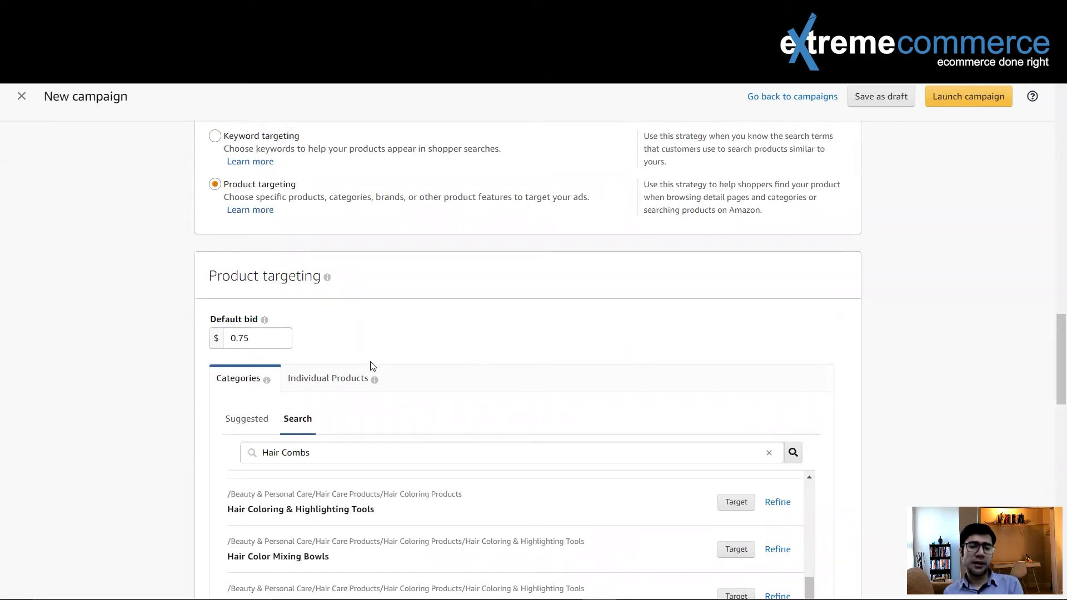
pyautogui.click(332, 383)
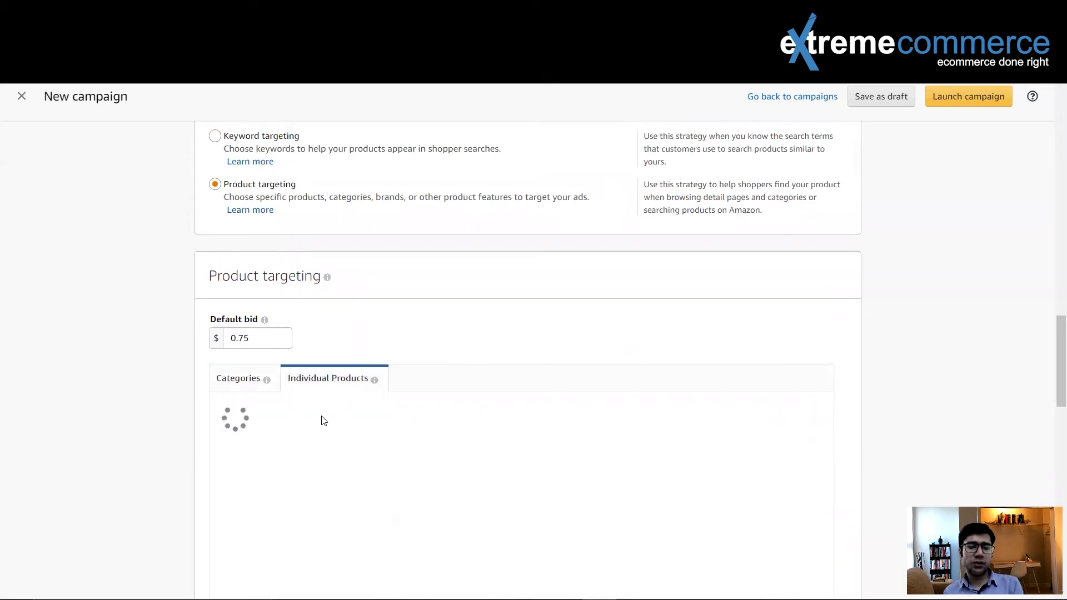
pyautogui.click(334, 422)
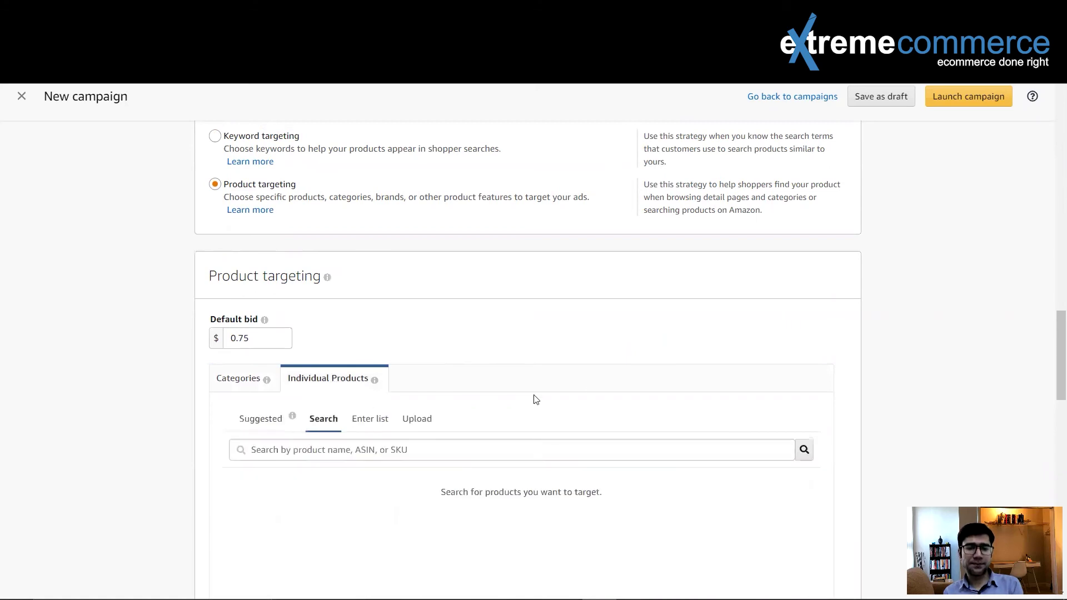
pyautogui.scroll(-2, 928, 319)
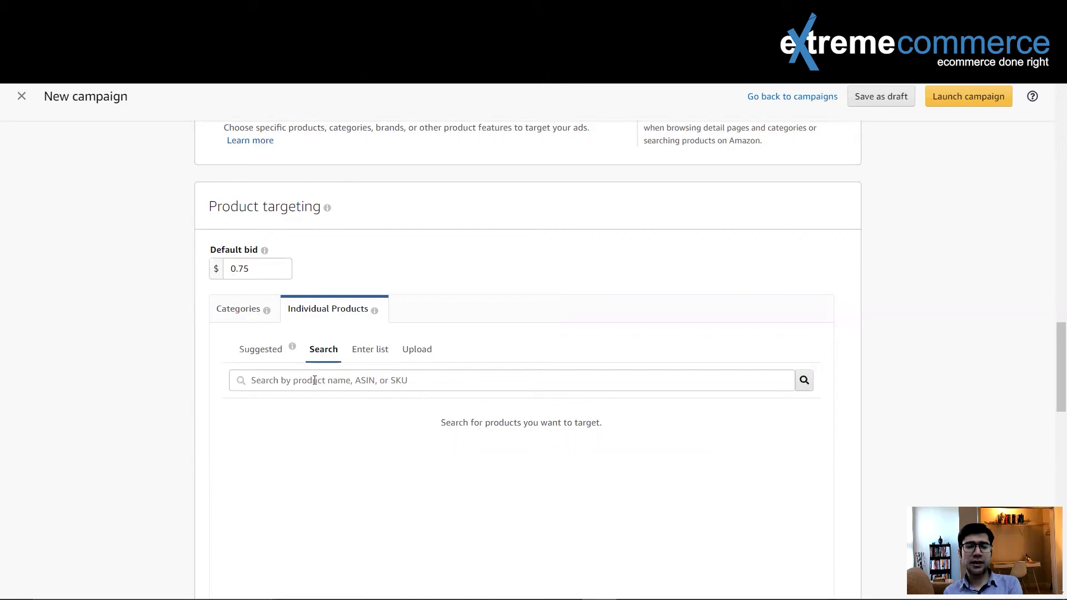
pyautogui.click(370, 351)
pyautogui.click(294, 388)
pyautogui.write('B07PGRX7M5')
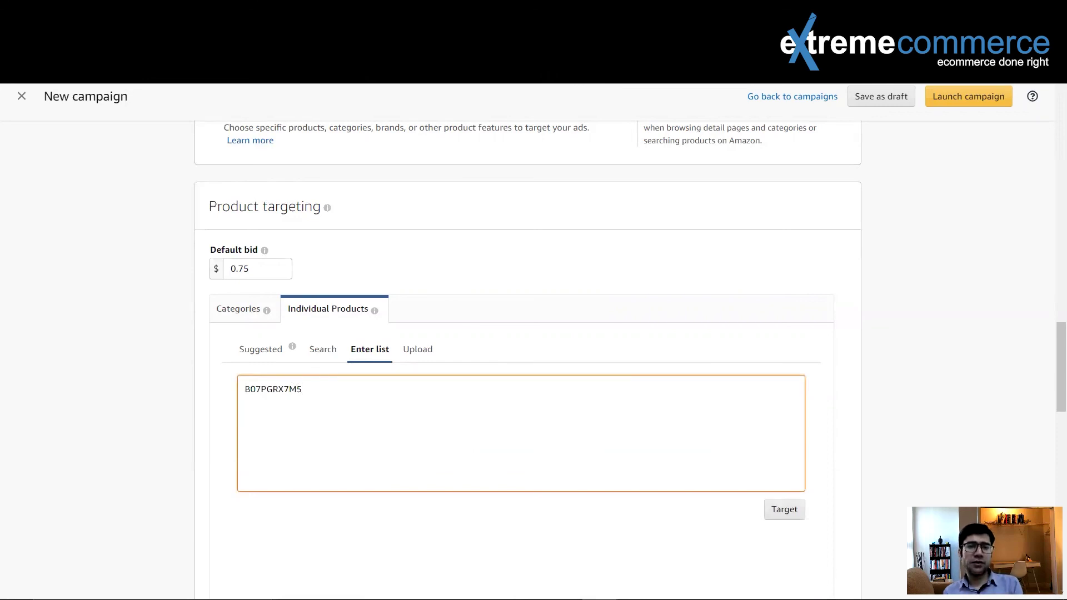
pyautogui.hotkey('ctrl', 'Tab')
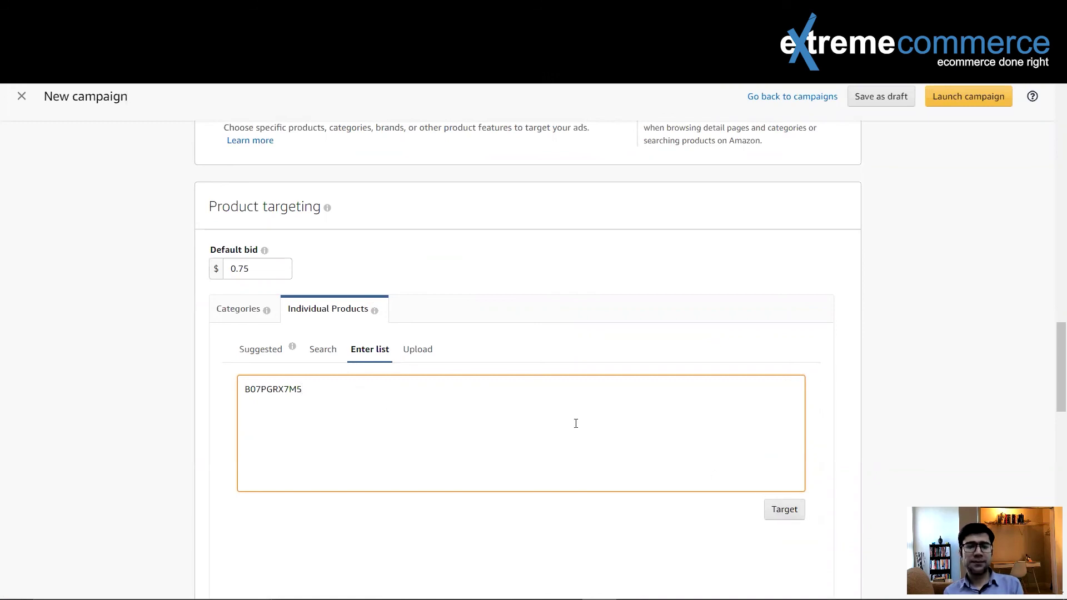
# - Look at the file upload option for individual product targets and return to the ASIN list entry
pyautogui.click(426, 355)
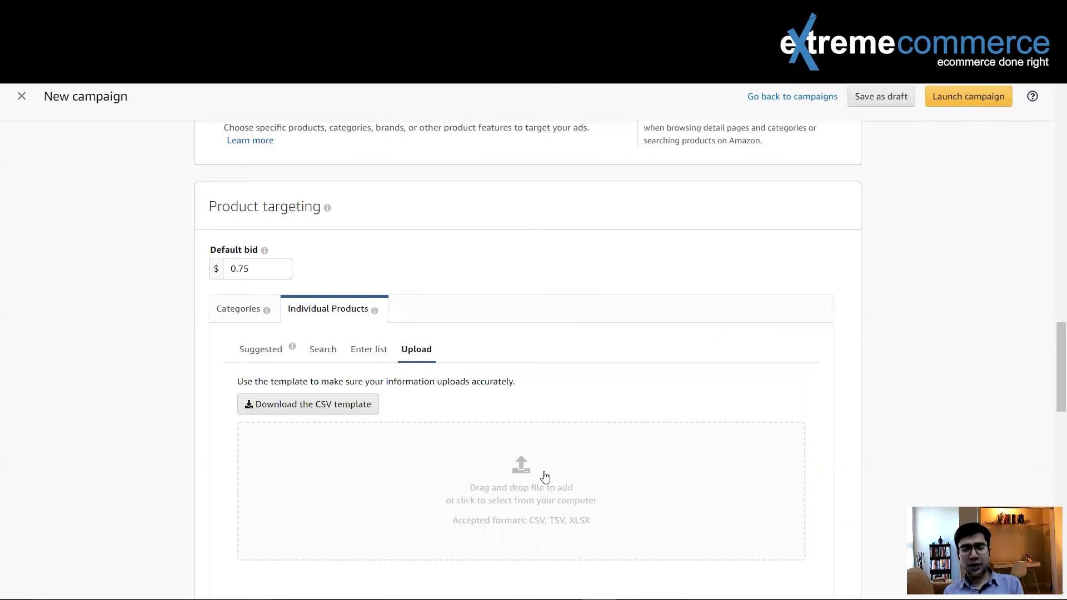
pyautogui.click(366, 356)
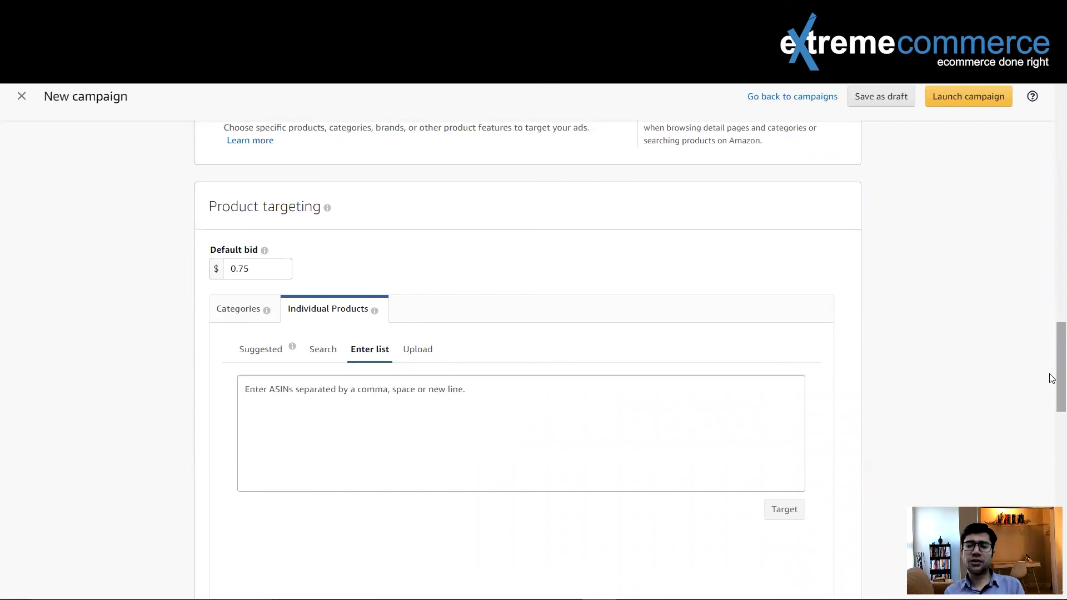
pyautogui.moveTo(1053, 373)
pyautogui.mouseDown()
pyautogui.moveTo(1051, 458)
pyautogui.moveTo(1052, 387)
pyautogui.mouseUp()
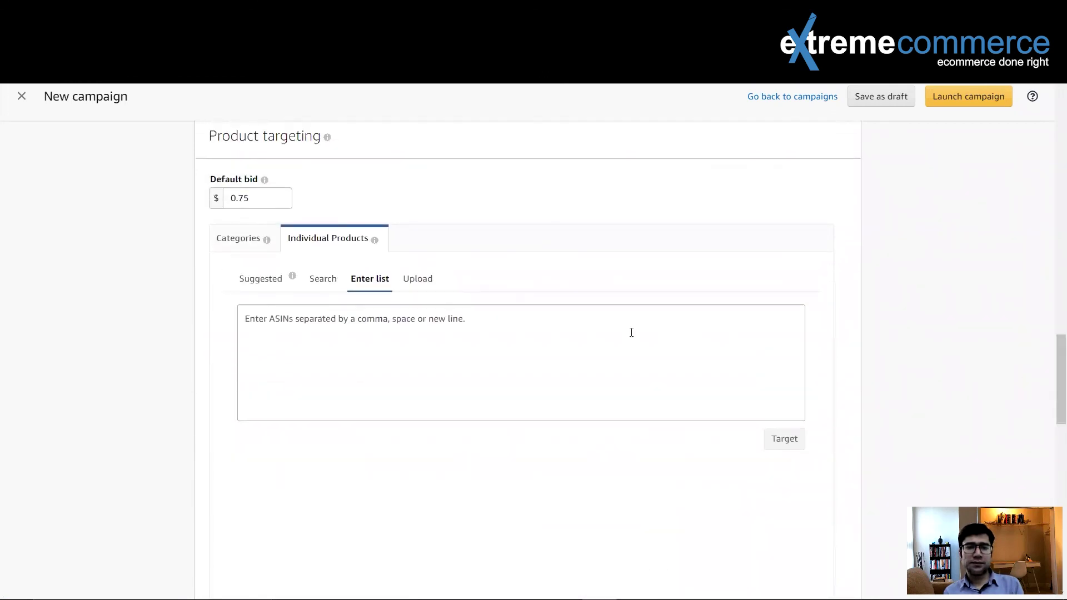
pyautogui.click(292, 276)
# - Review the Negative product targeting section and compare the excluded product with the targeted categories and products
pyautogui.moveTo(1051, 397); pyautogui.dragTo(1052, 484)
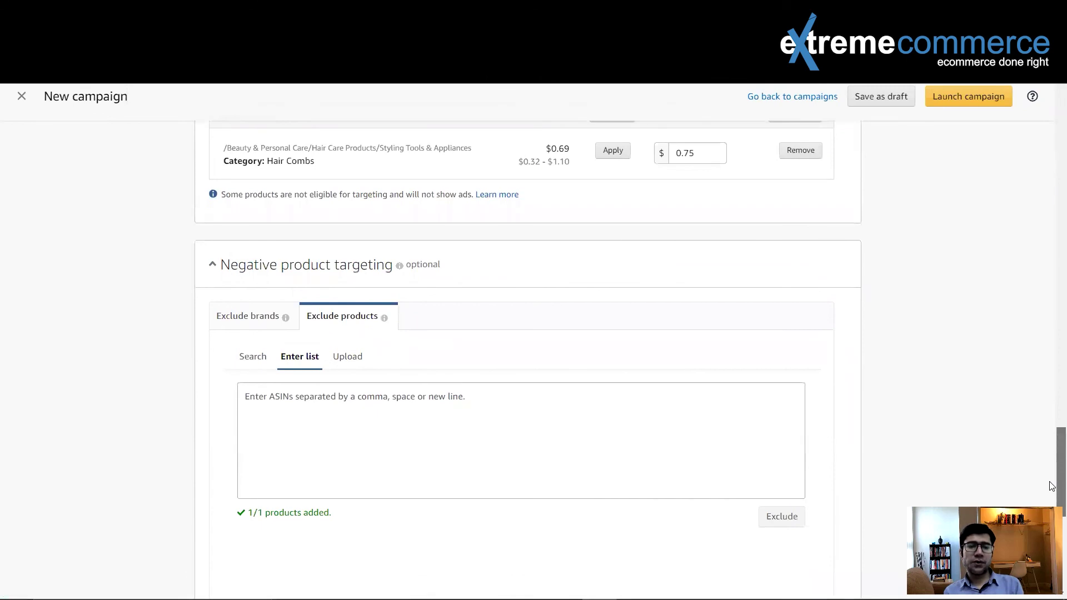
pyautogui.scroll(-1, 1050, 484)
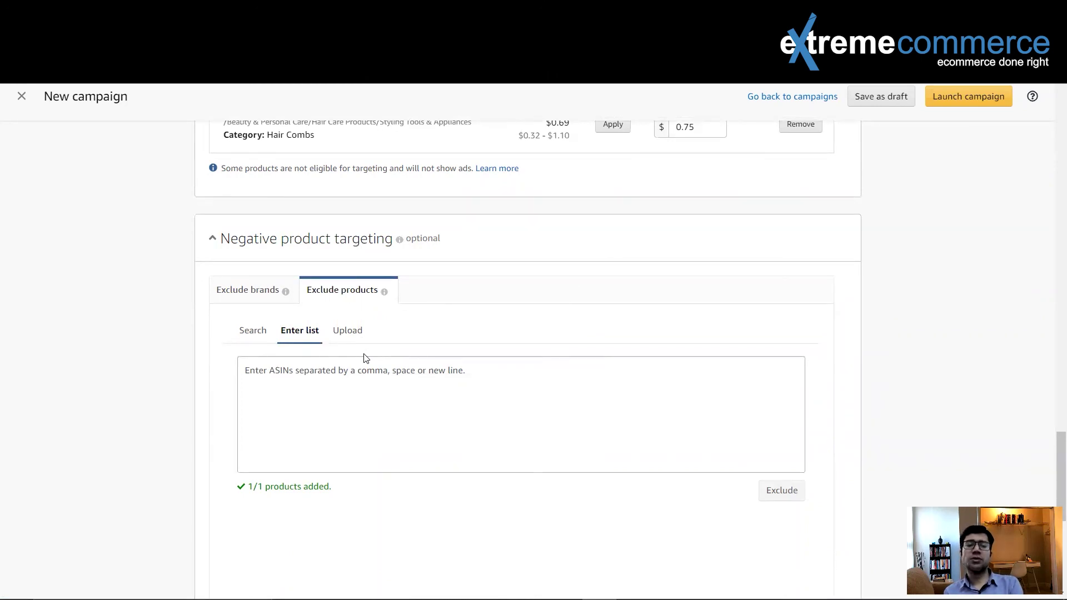
pyautogui.click(301, 371)
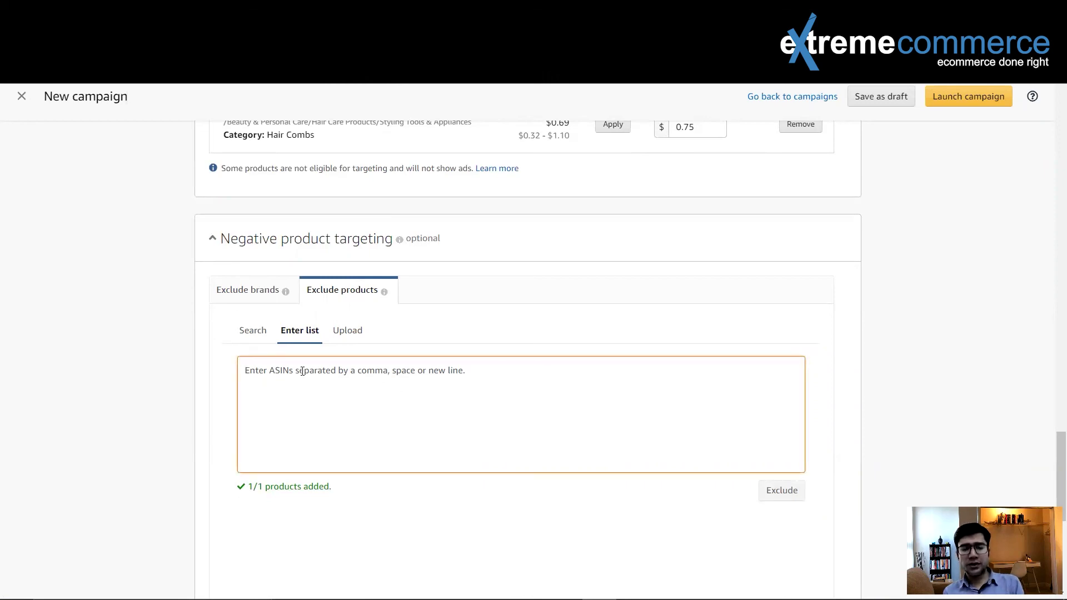
pyautogui.scroll(-4, 778, 391)
pyautogui.scroll(-2, 731, 391)
pyautogui.scroll(4, 705, 385)
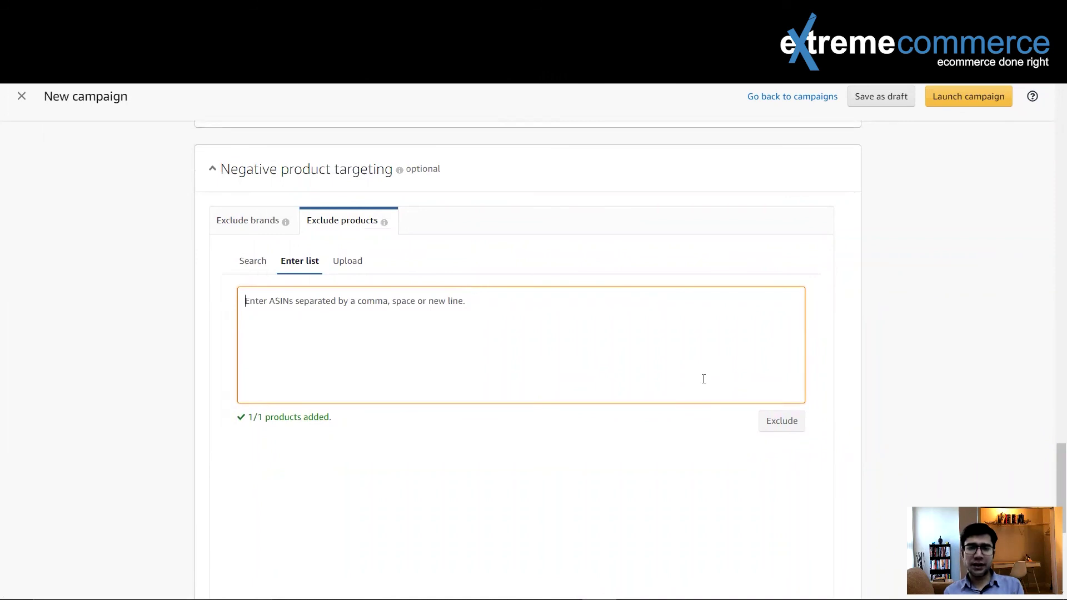
pyautogui.scroll(-5, 703, 378)
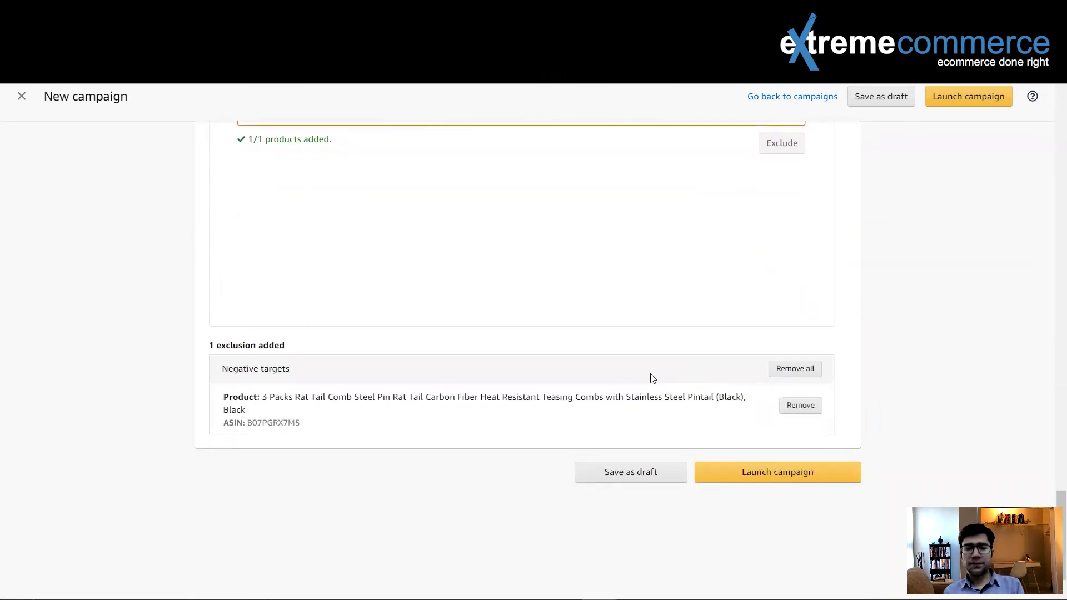
pyautogui.scroll(15, 652, 377)
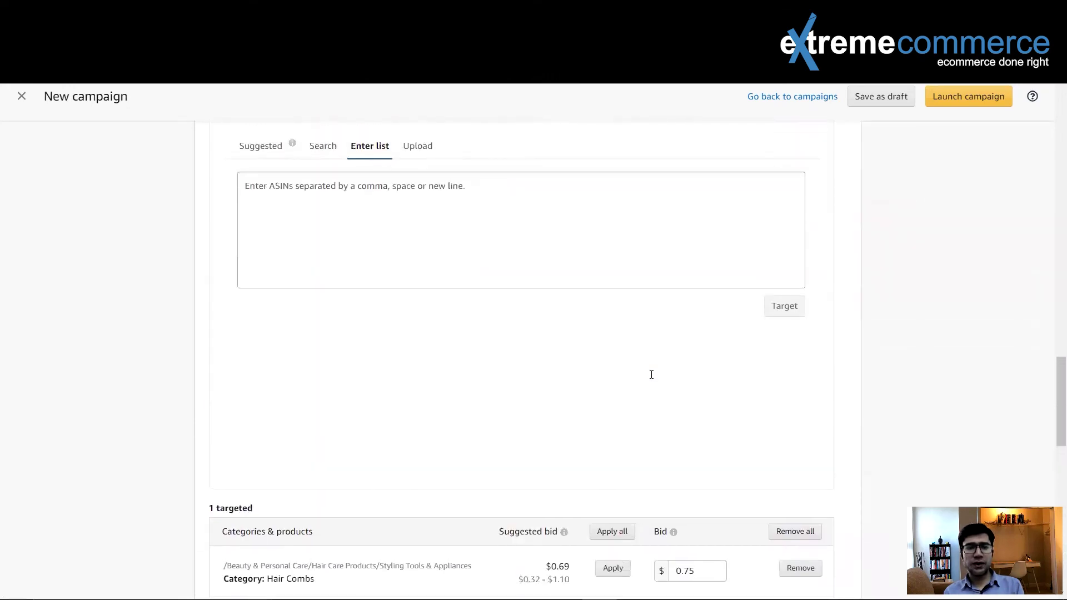
pyautogui.scroll(6, 651, 375)
pyautogui.scroll(-13, 650, 376)
pyautogui.scroll(-9, 653, 378)
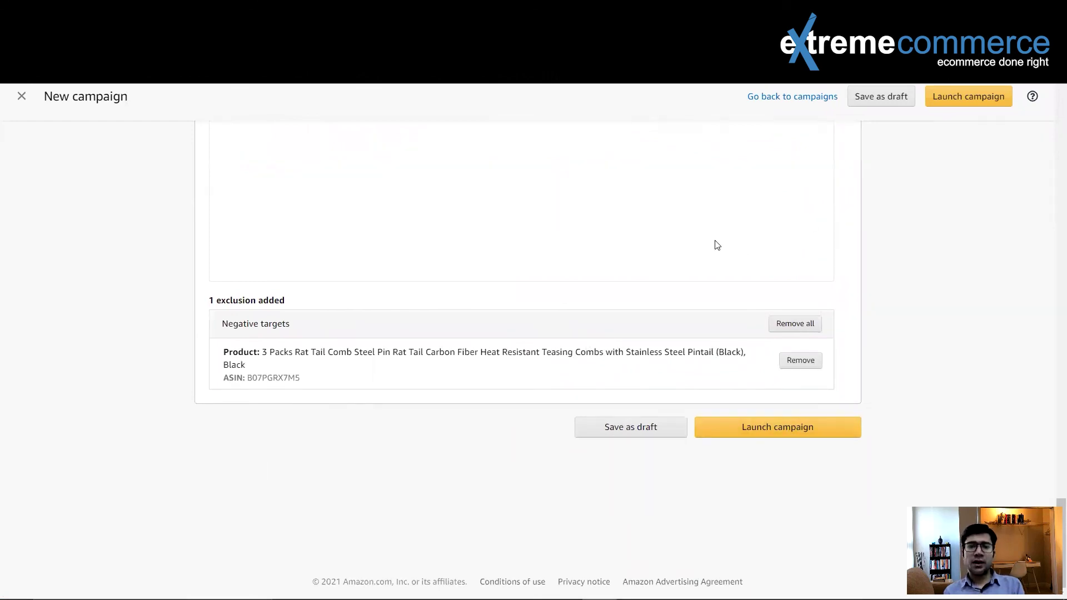
pyautogui.scroll(3, 714, 243)
pyautogui.scroll(7, 714, 245)
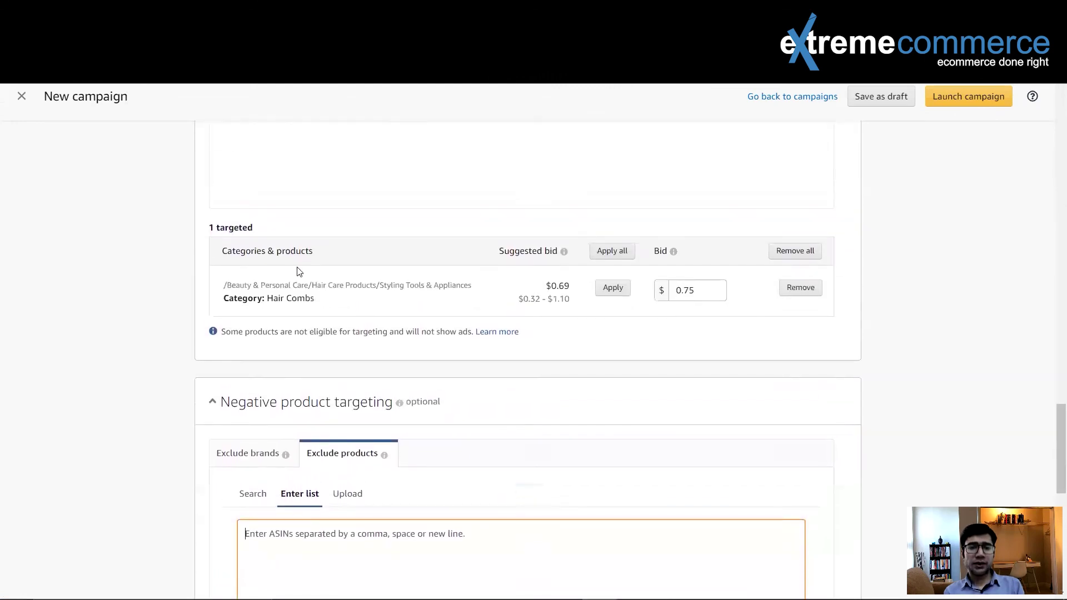